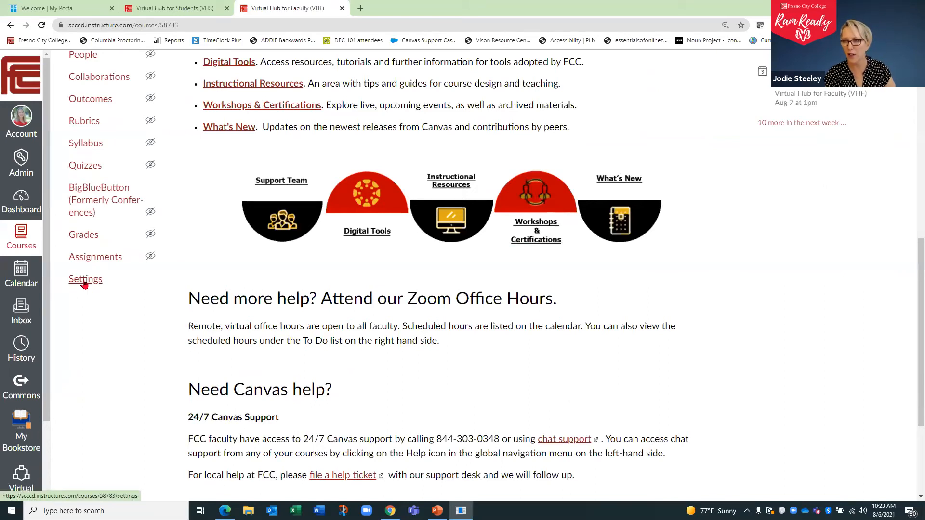
# - Open the external apps list in the Virtual Hub for Faculty course settings
pyautogui.click(83, 284)
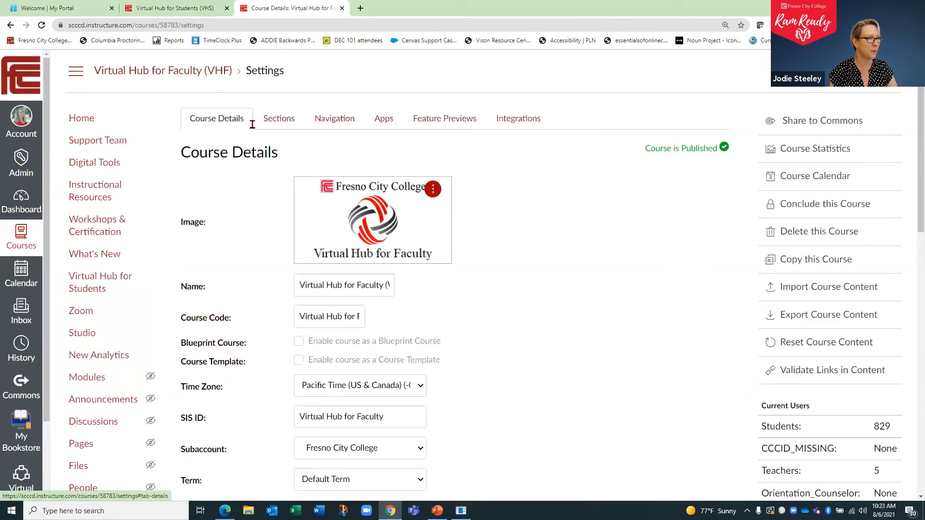
pyautogui.click(383, 123)
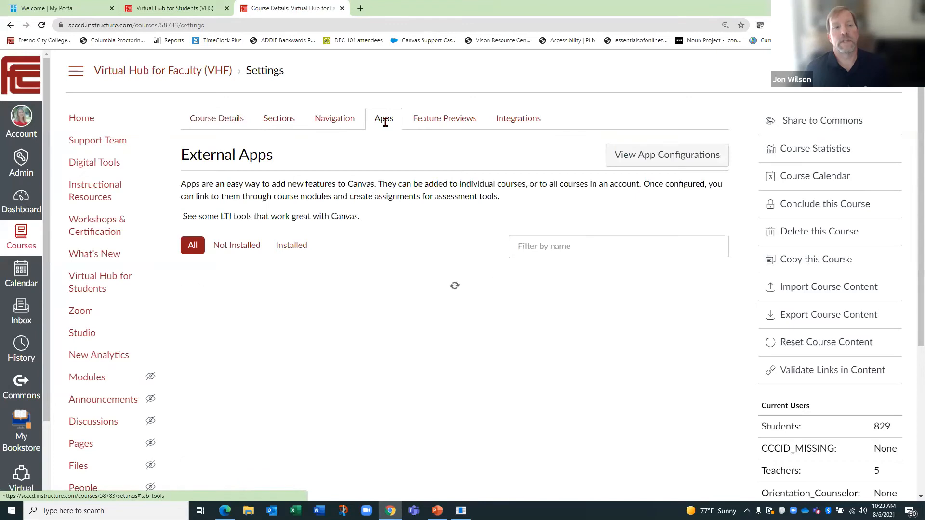
pyautogui.scroll(-1, 415, 186)
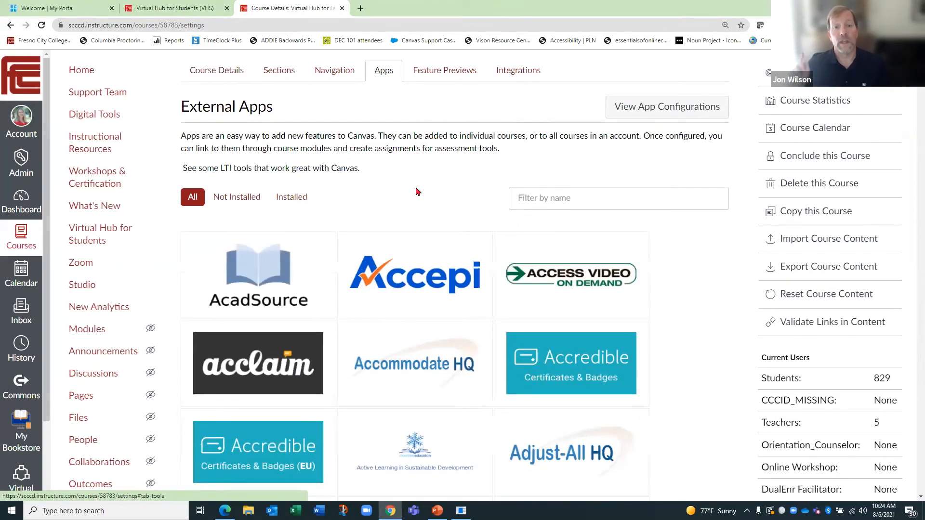
# - Browse the full catalogue of external apps that can be added to the course
pyautogui.scroll(-1, 415, 186)
pyautogui.scroll(1, 415, 189)
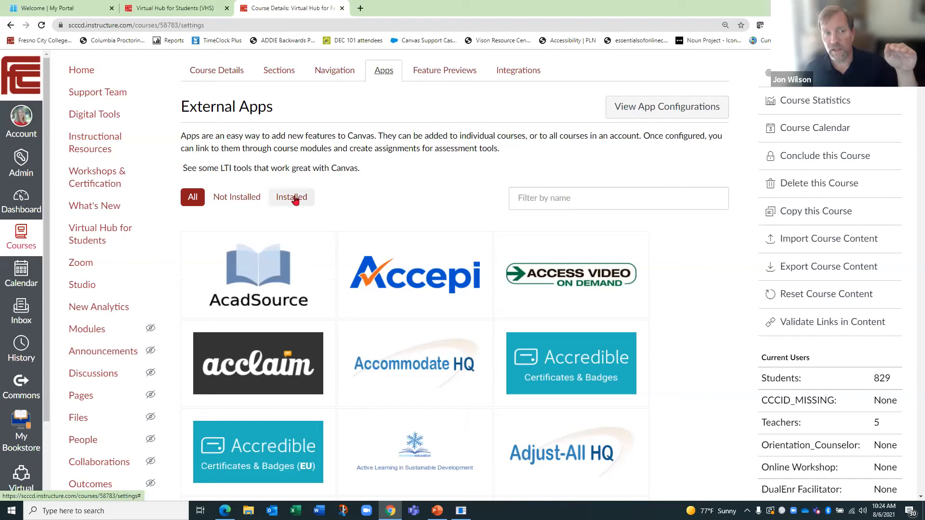
pyautogui.scroll(-2, 423, 251)
pyautogui.scroll(-6, 471, 356)
pyautogui.scroll(-10, 485, 376)
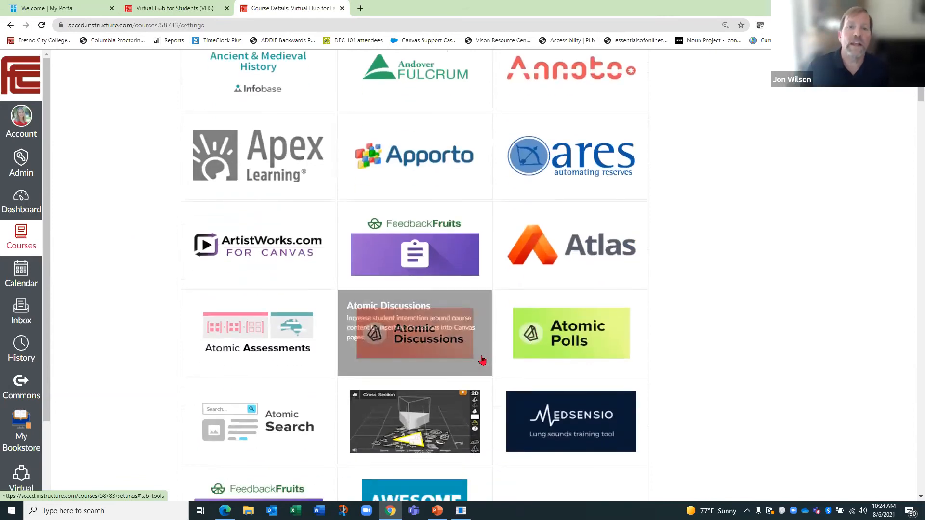
pyautogui.scroll(-6, 482, 360)
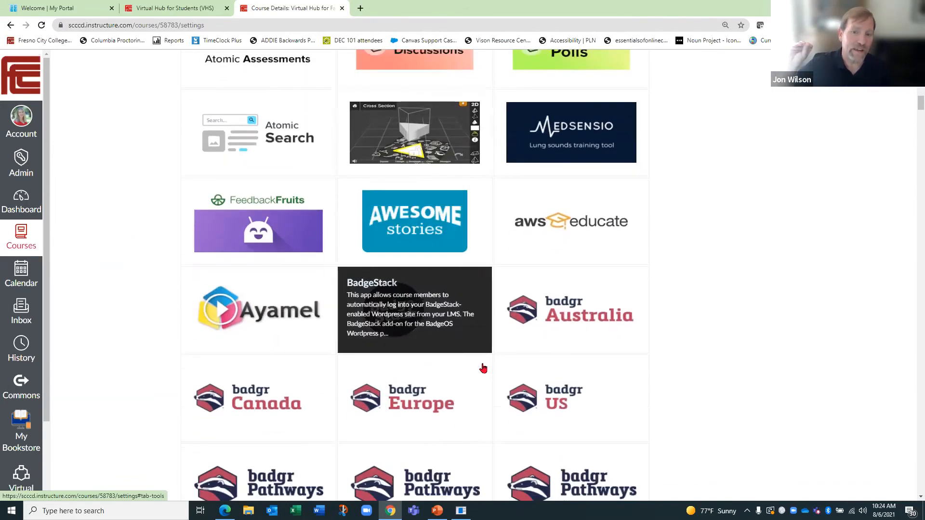
pyautogui.scroll(-2, 715, 370)
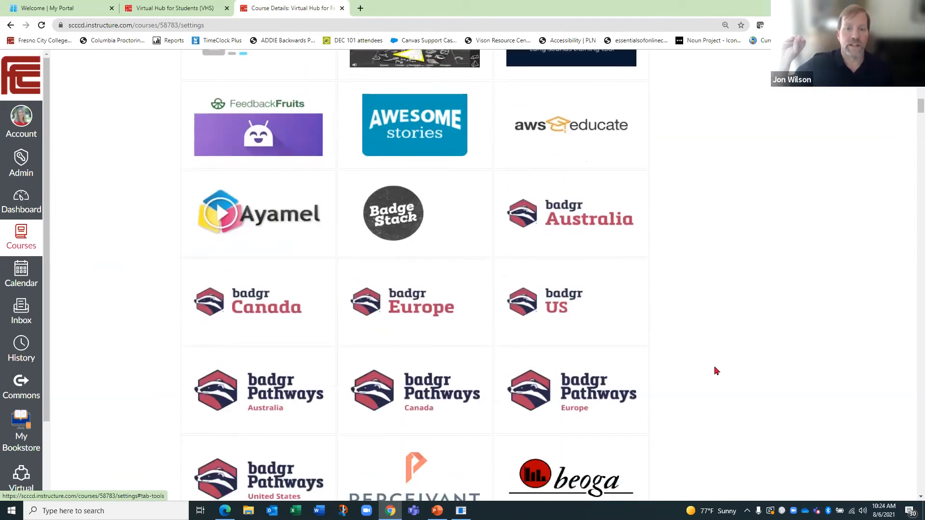
pyautogui.scroll(-6, 714, 367)
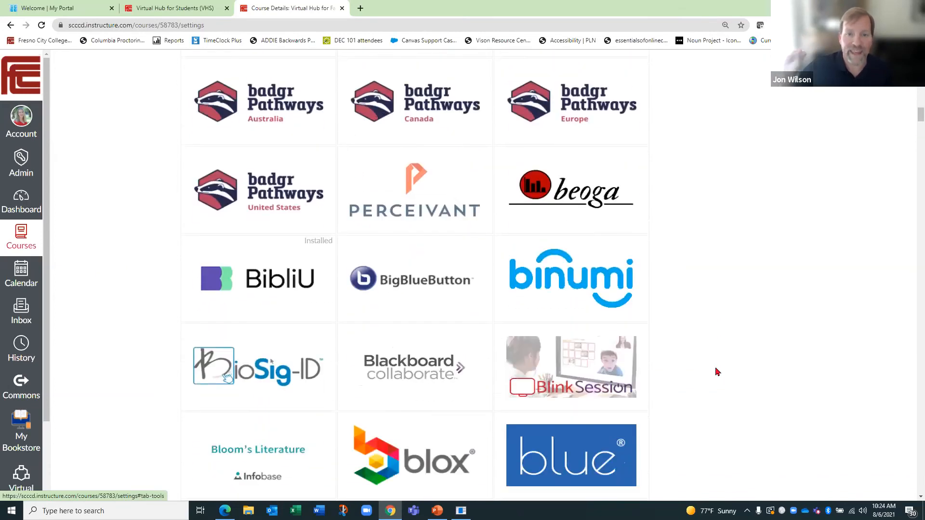
pyautogui.scroll(-4, 717, 371)
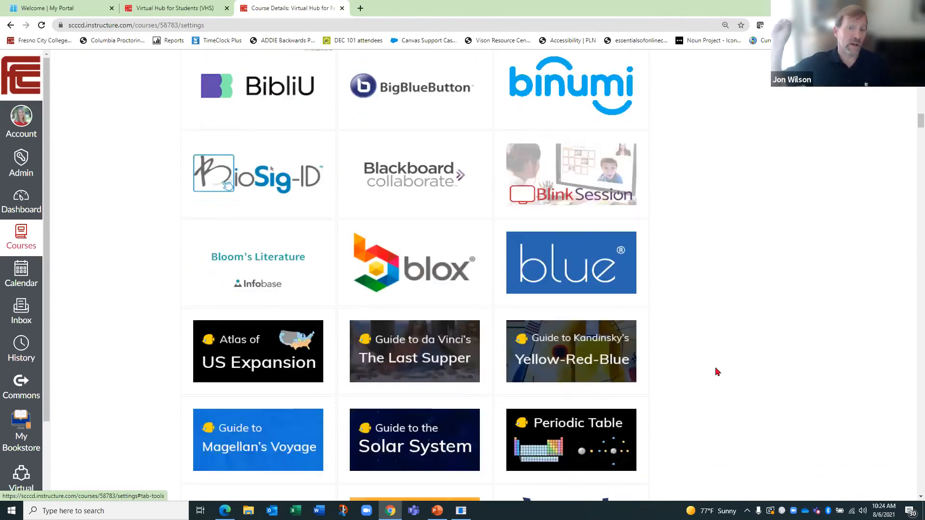
pyautogui.scroll(-2, 717, 371)
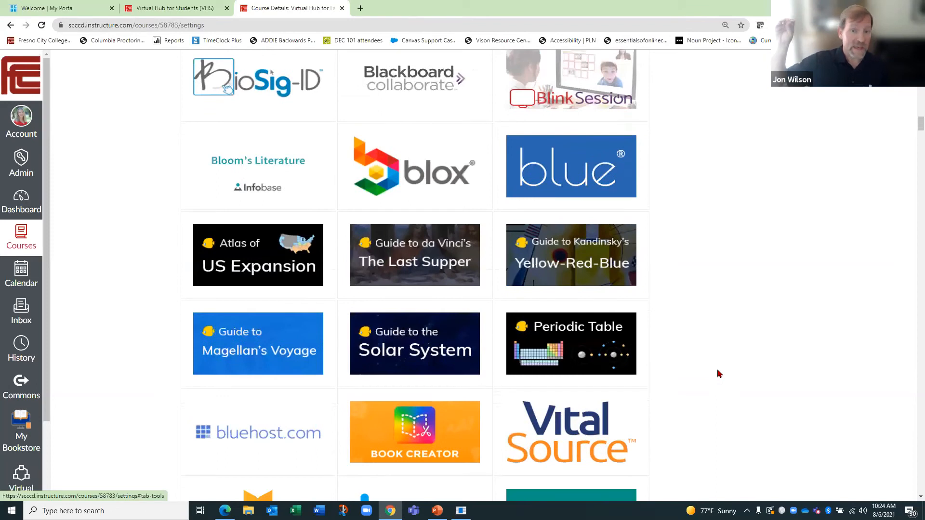
pyautogui.scroll(1, 719, 374)
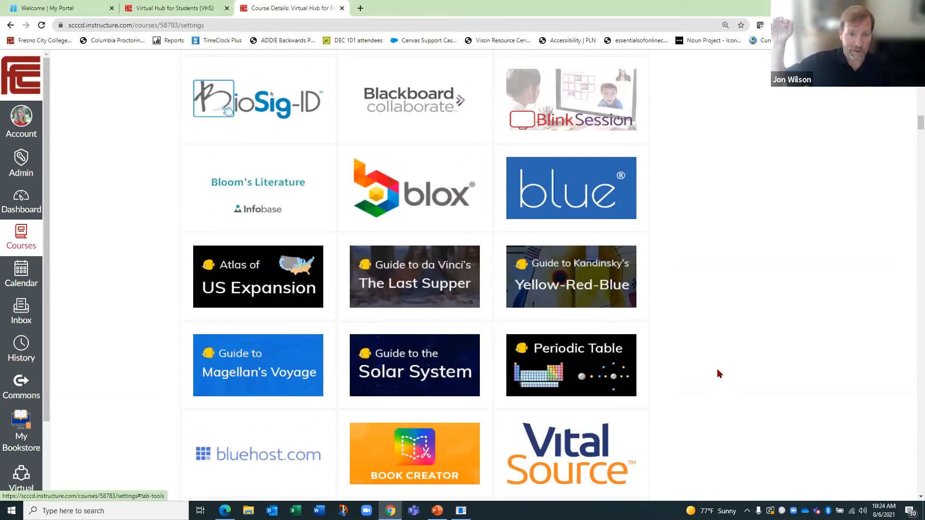
pyautogui.scroll(18, 719, 374)
pyautogui.scroll(7, 719, 375)
pyautogui.scroll(7, 719, 374)
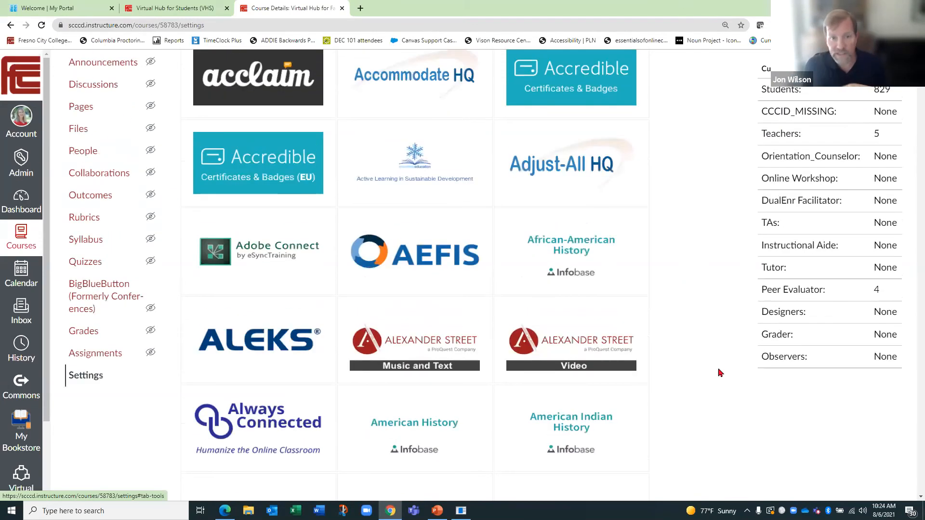
pyautogui.scroll(4, 720, 373)
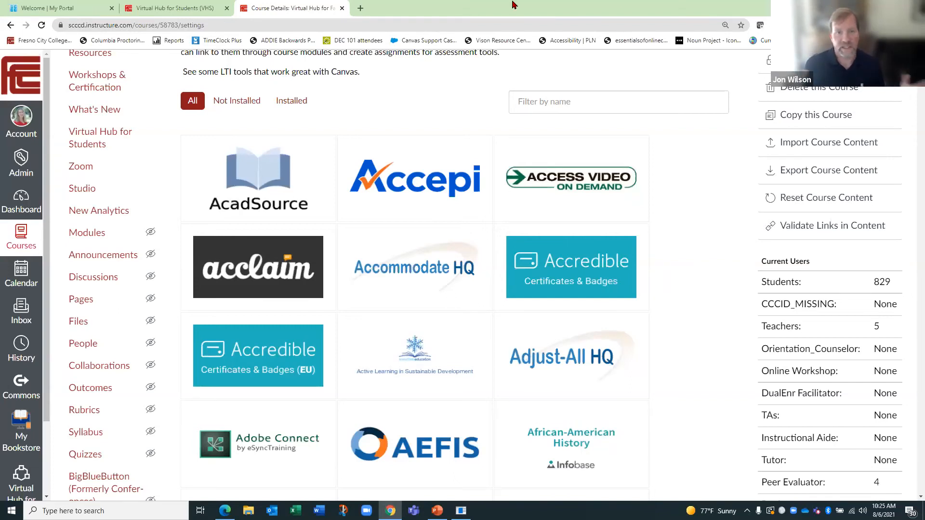
# - Filter the external apps to the installed ones and review which tools are available
pyautogui.click(292, 105)
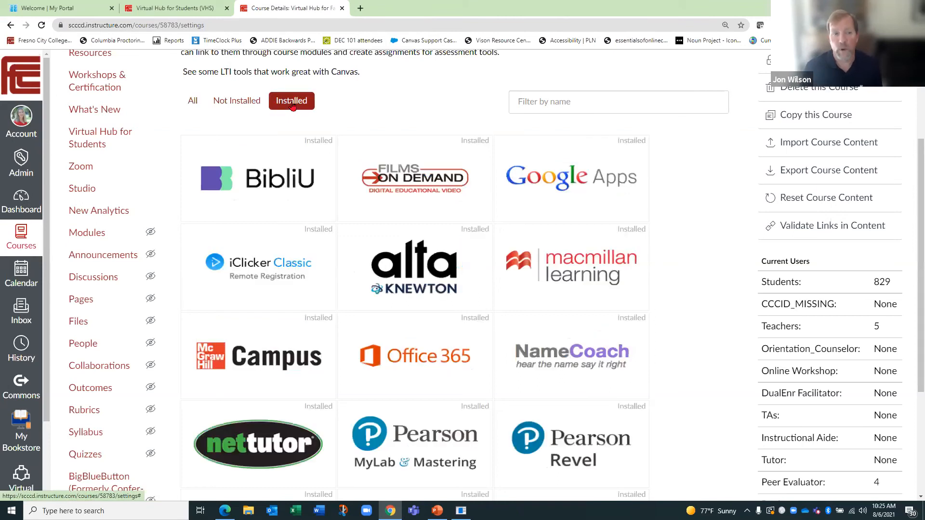
pyautogui.scroll(-1, 694, 336)
pyautogui.scroll(-3, 694, 336)
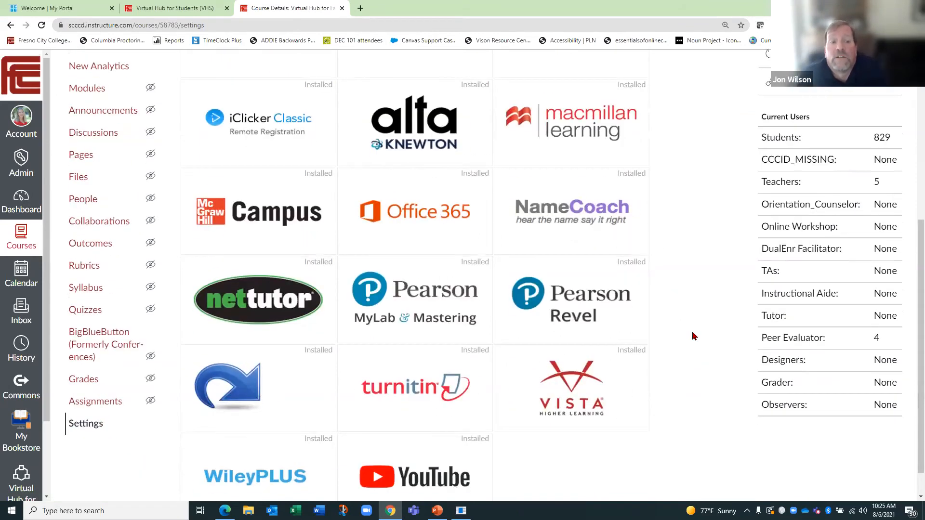
pyautogui.scroll(4, 690, 331)
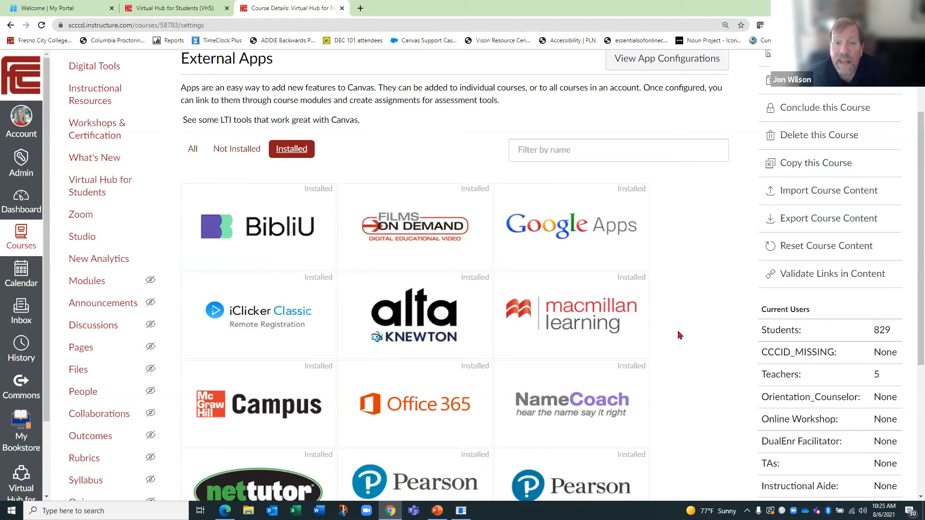
pyautogui.scroll(-1, 680, 335)
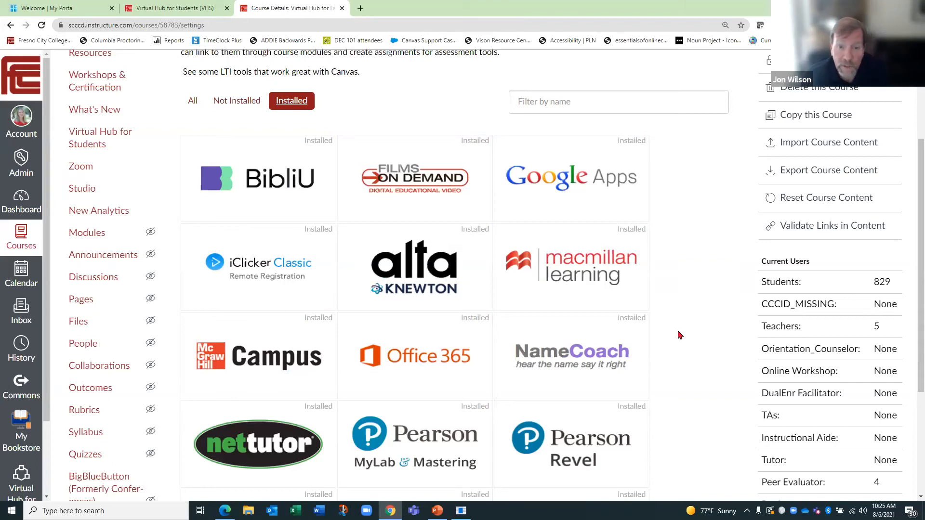
pyautogui.scroll(3, 233, 120)
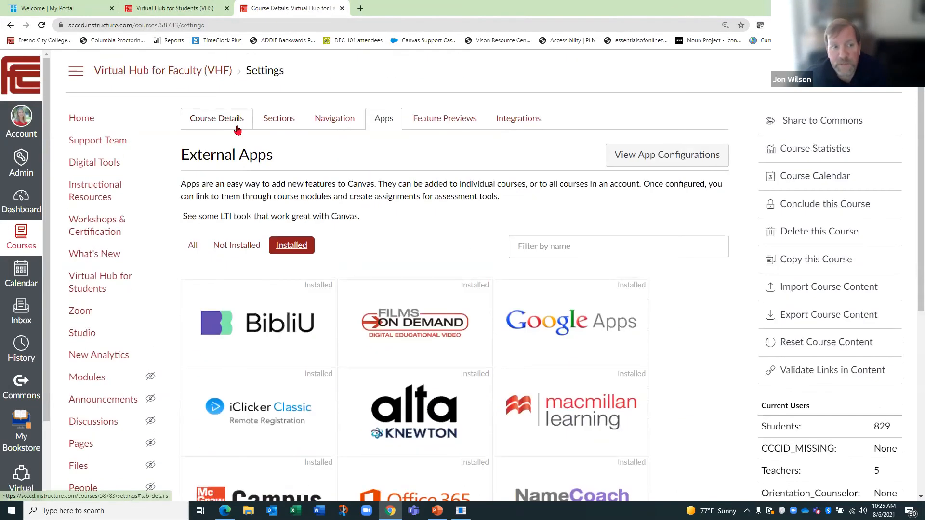
# - Open the course navigation settings and review the items shown to students and the hidden ones
pyautogui.click(328, 118)
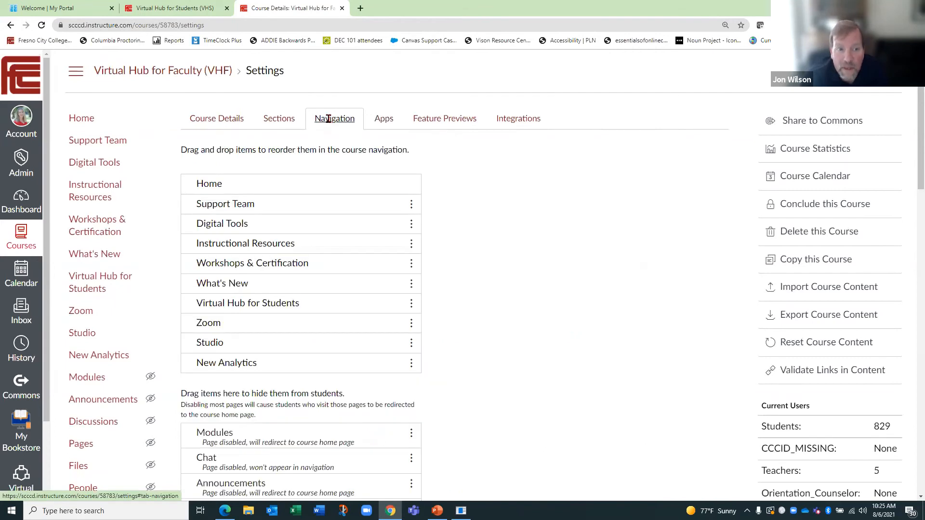
pyautogui.scroll(-2, 598, 291)
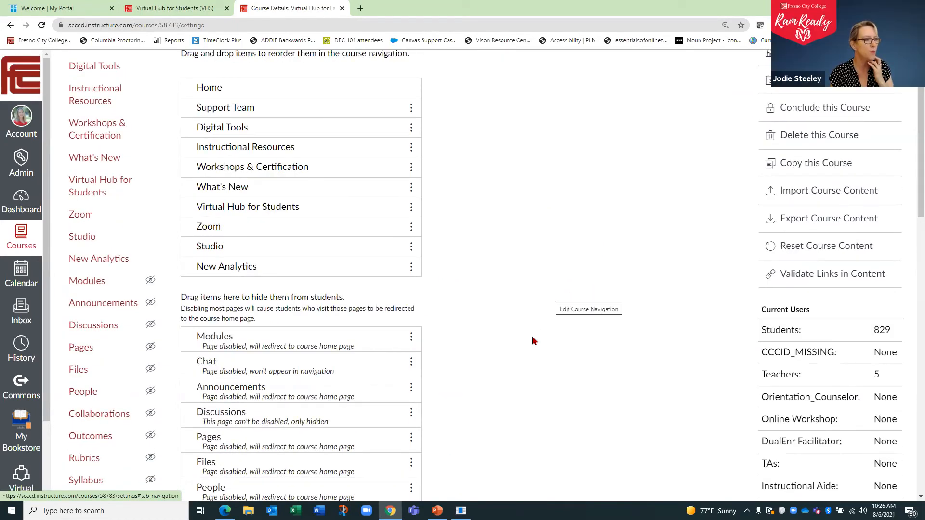
pyautogui.scroll(-1, 496, 317)
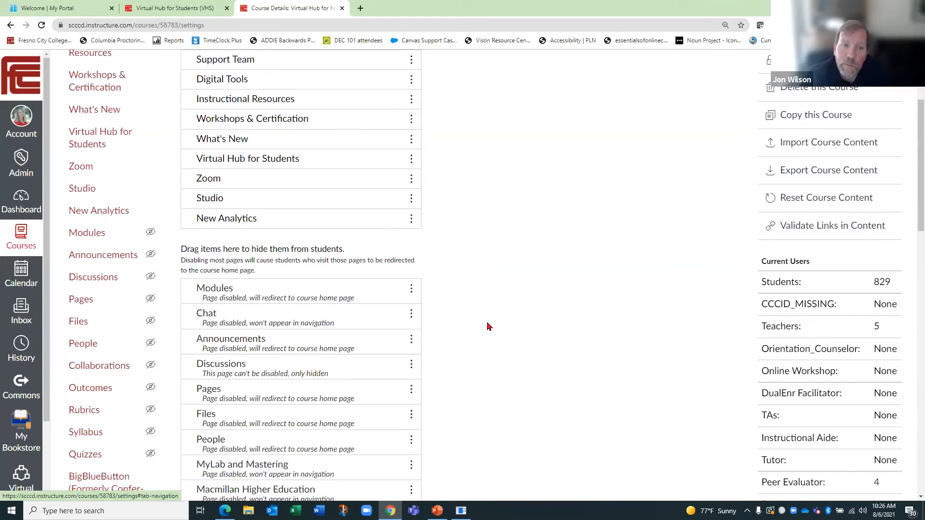
pyautogui.scroll(-1, 472, 340)
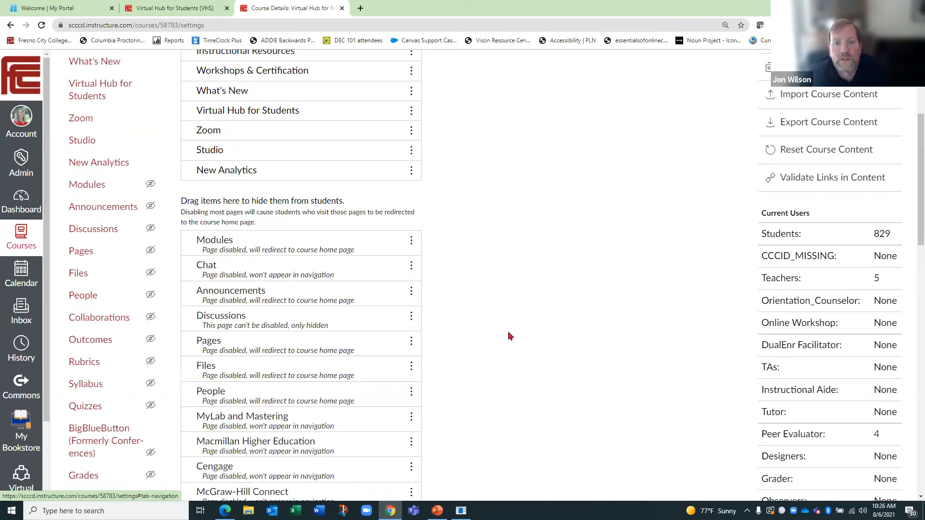
pyautogui.scroll(1, 526, 330)
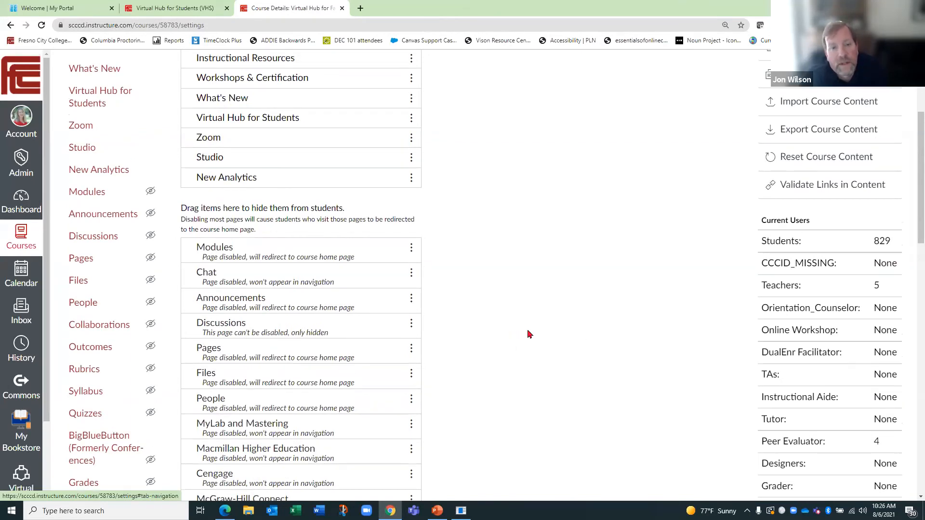
pyautogui.scroll(2, 507, 326)
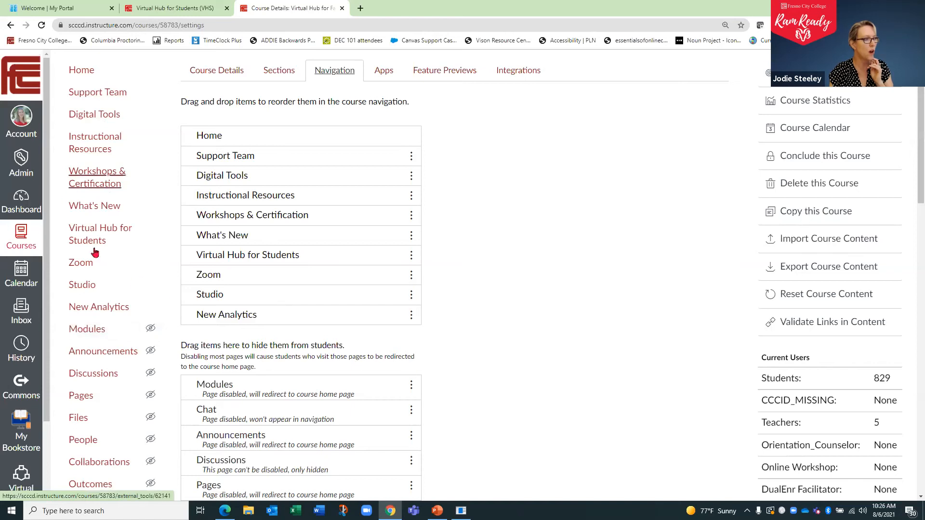
# - Move MyLab and Mastering from the hidden items to the visible course navigation, below New Analytics, and save the change
pyautogui.scroll(-1, 489, 388)
pyautogui.scroll(-1, 489, 387)
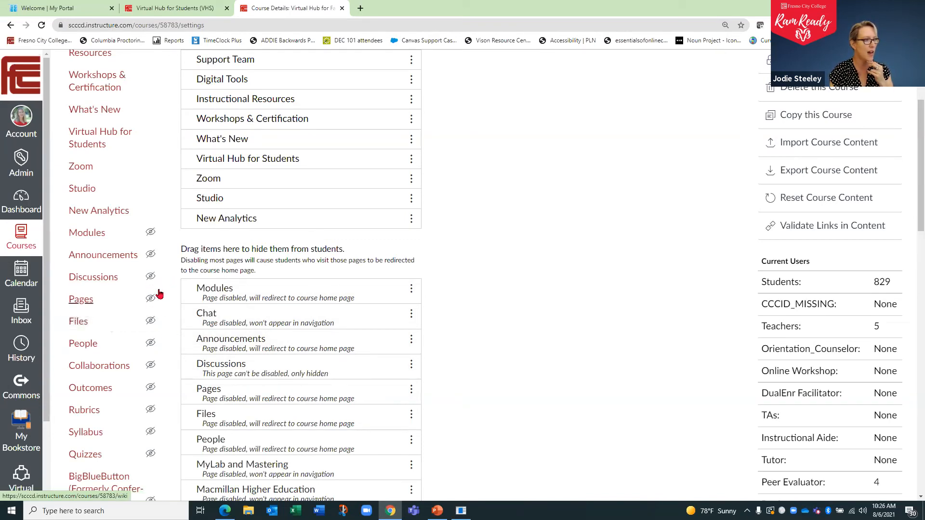
pyautogui.scroll(-1, 284, 311)
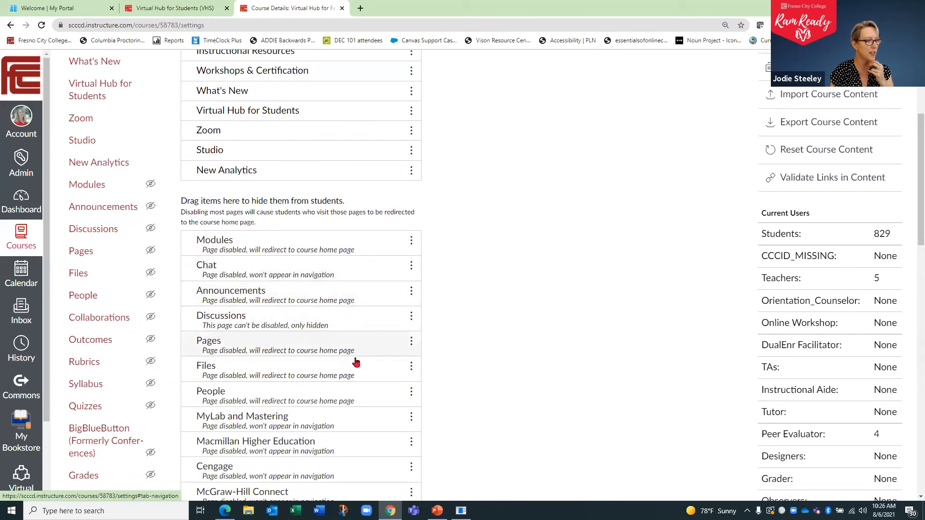
pyautogui.scroll(-2, 347, 394)
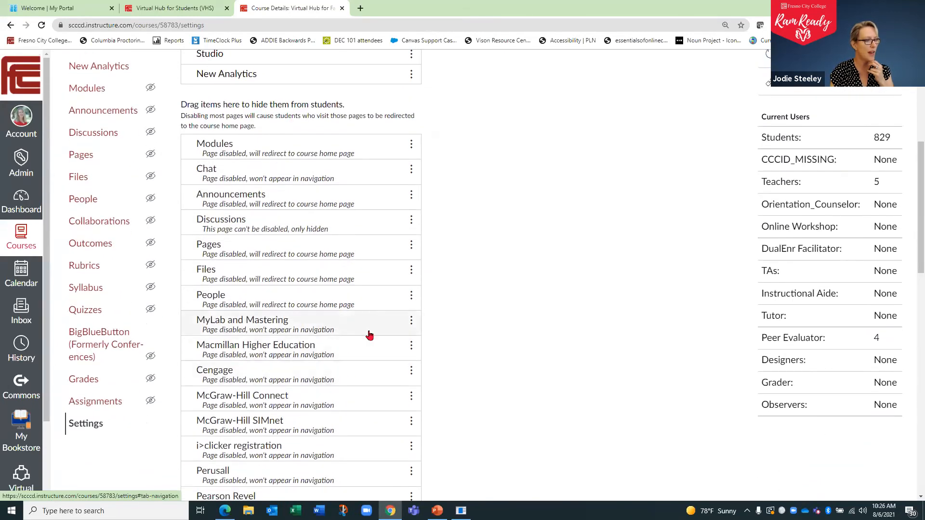
pyautogui.click(404, 323)
pyautogui.moveTo(405, 326); pyautogui.dragTo(411, 192)
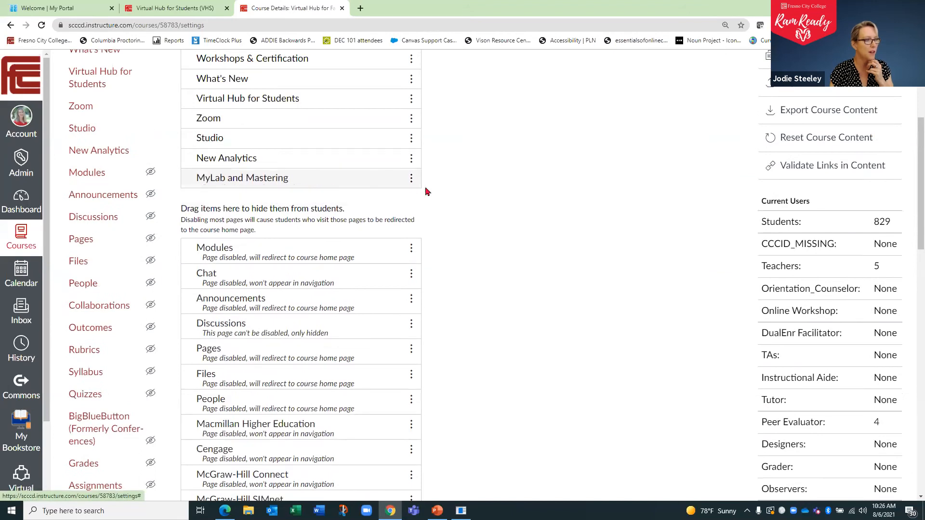
pyautogui.scroll(-10, 554, 313)
pyautogui.scroll(-8, 569, 347)
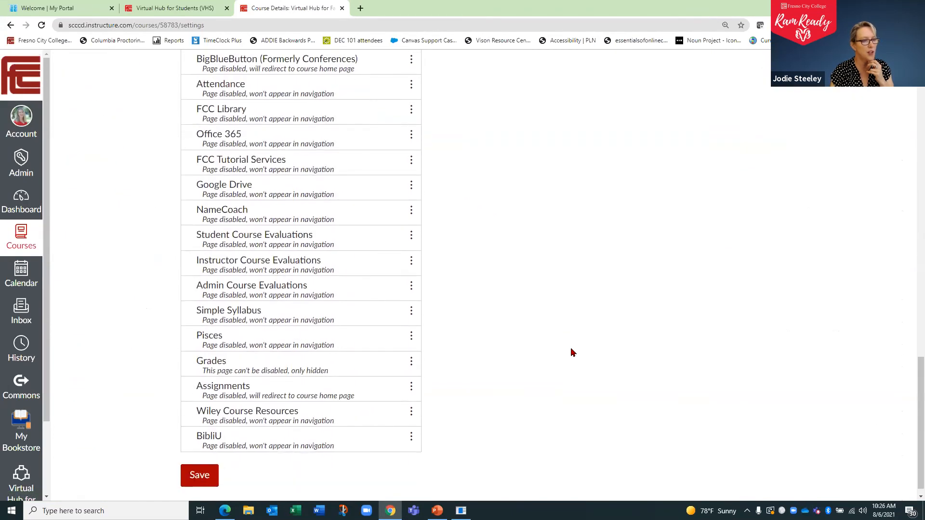
pyautogui.click(198, 471)
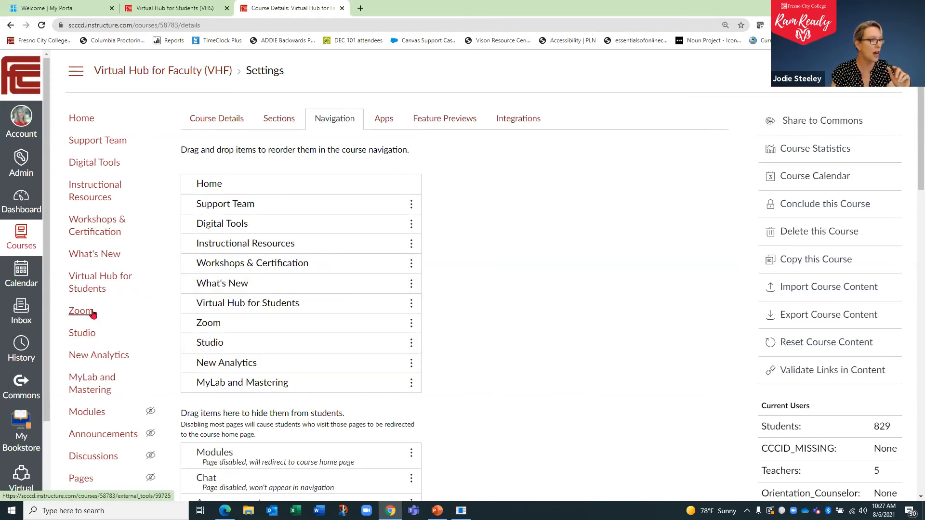
# - Open the course home page and check the course navigation for the MyLab and Mastering link
pyautogui.click(81, 119)
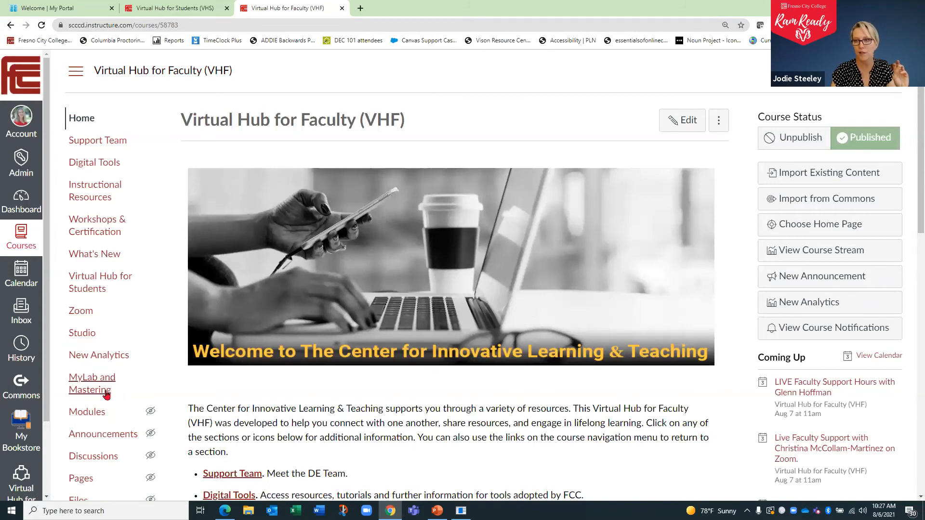
pyautogui.scroll(-10, 101, 386)
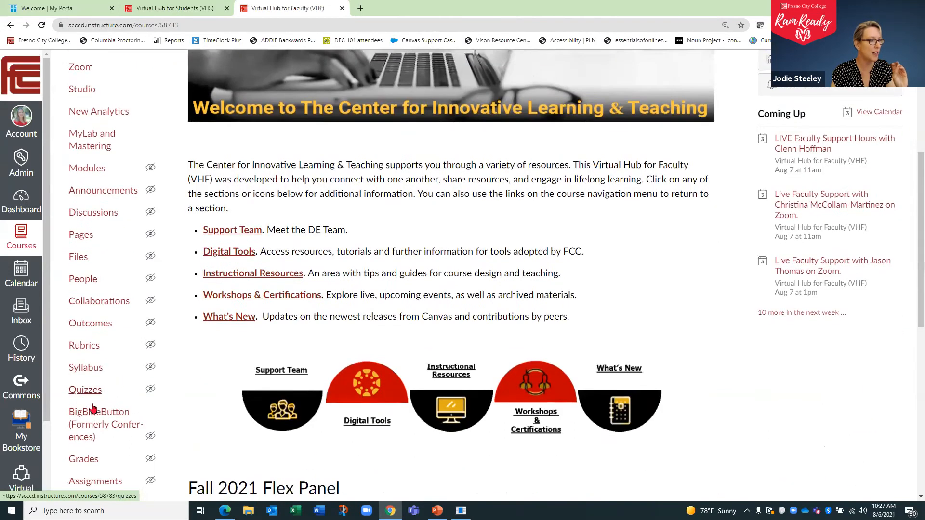
# - Move MyLab and Mastering from the visible course navigation to the items hidden from students, below Modules, and save the change
pyautogui.click(86, 271)
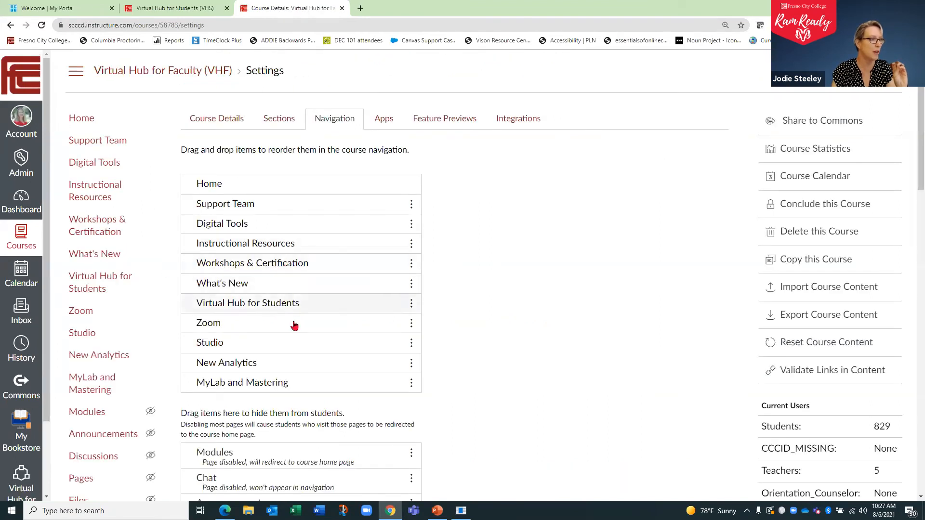
pyautogui.moveTo(411, 384); pyautogui.dragTo(405, 472)
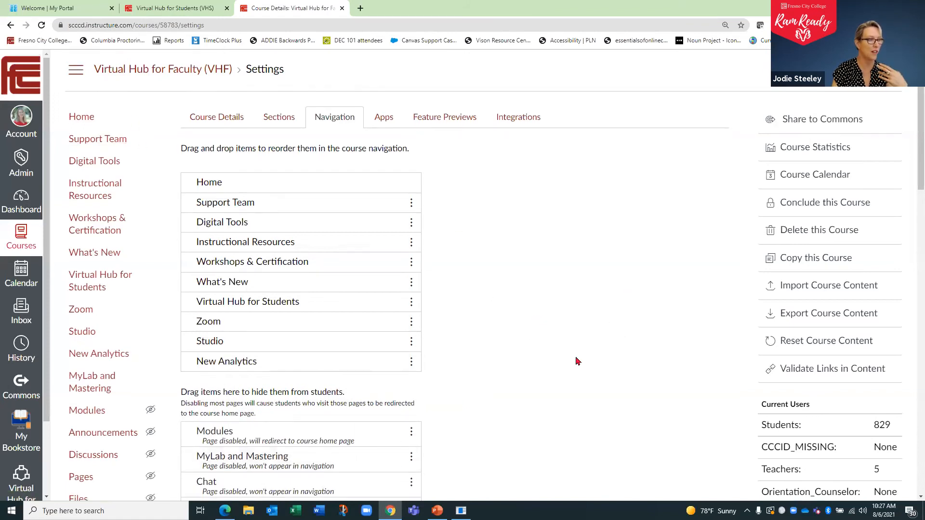
pyautogui.scroll(-15, 471, 351)
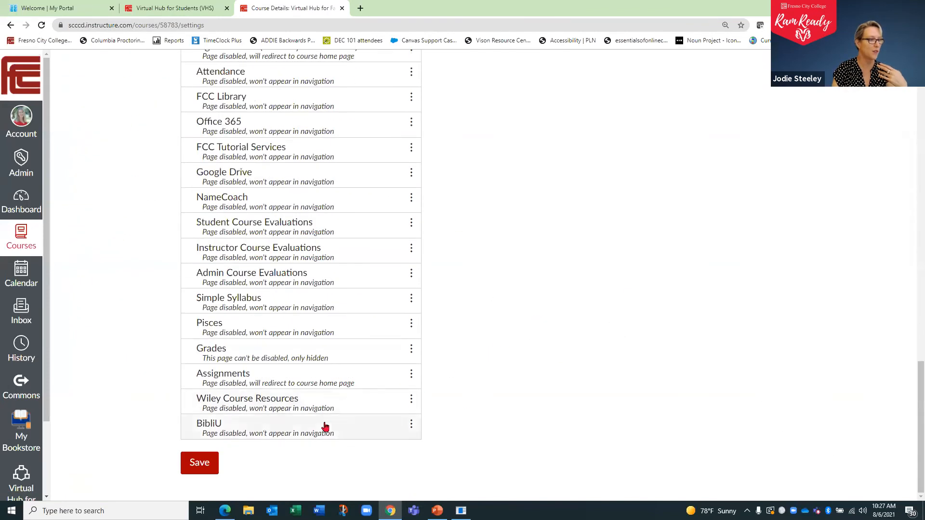
pyautogui.click(206, 458)
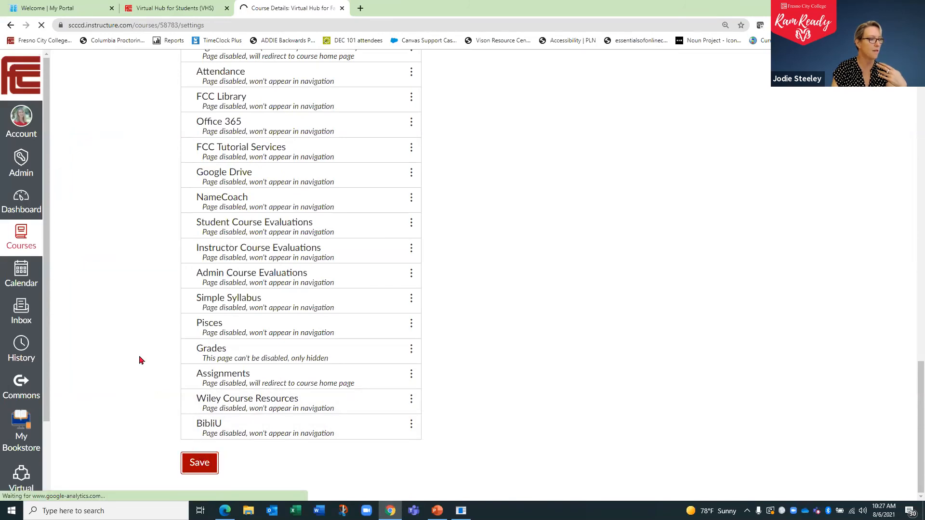
# - Return to the course home page and check whether MyLab and Mastering is still listed in the course navigation
pyautogui.click(87, 118)
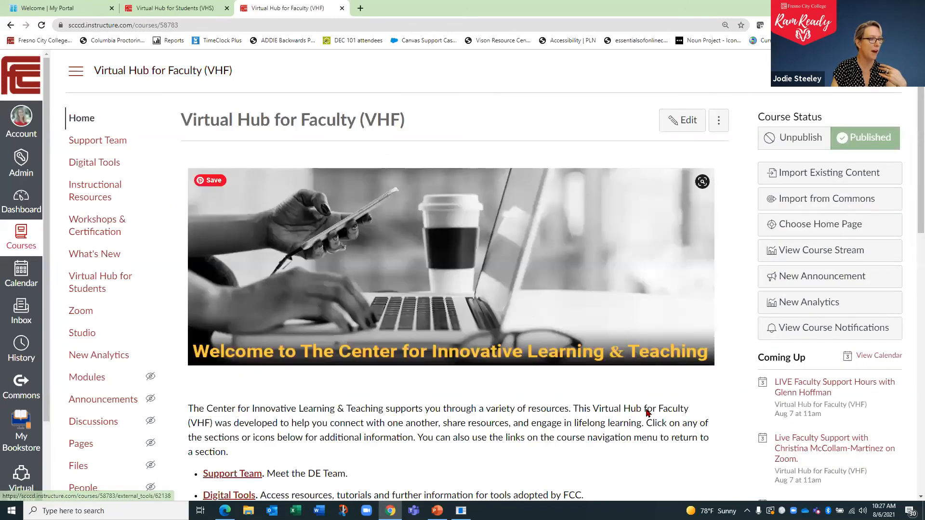
pyautogui.scroll(-2, 593, 419)
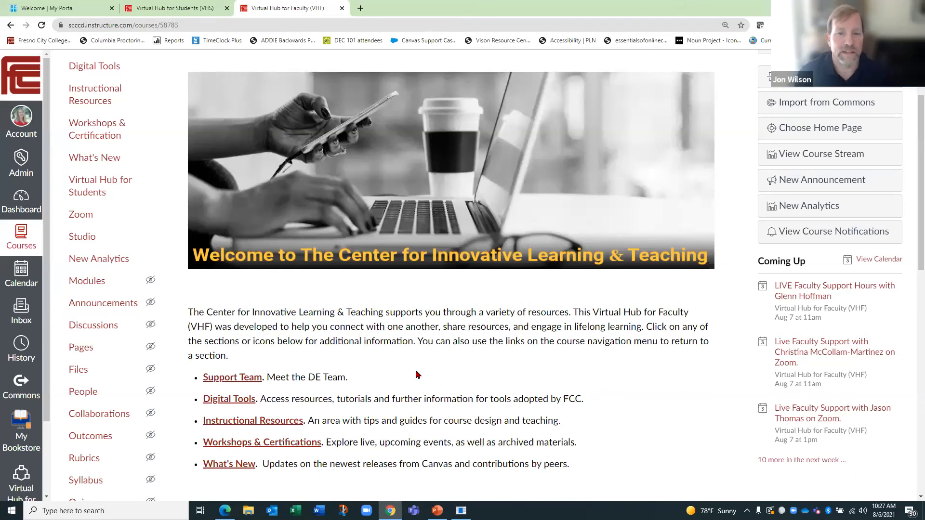
pyautogui.scroll(-7, 89, 336)
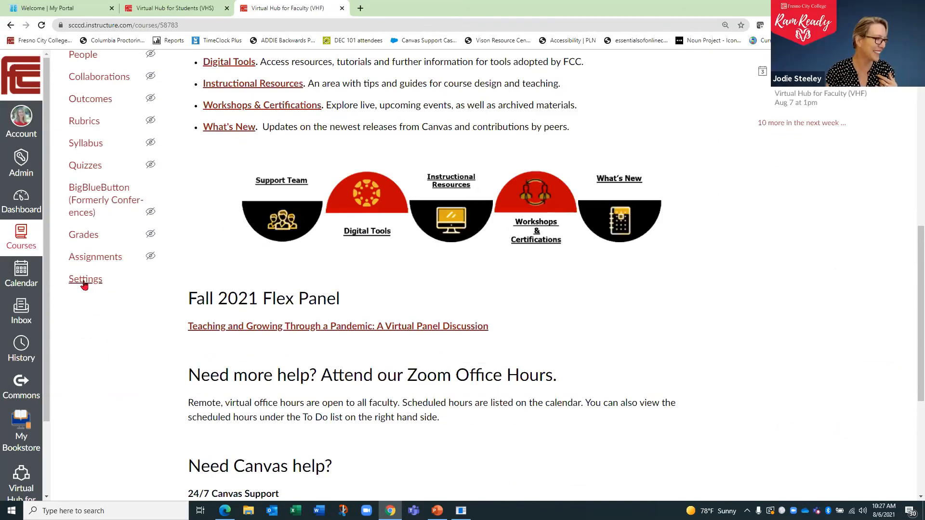
# - Open the external apps in the course settings, view the app configurations list, and go back to the app gallery
pyautogui.click(84, 284)
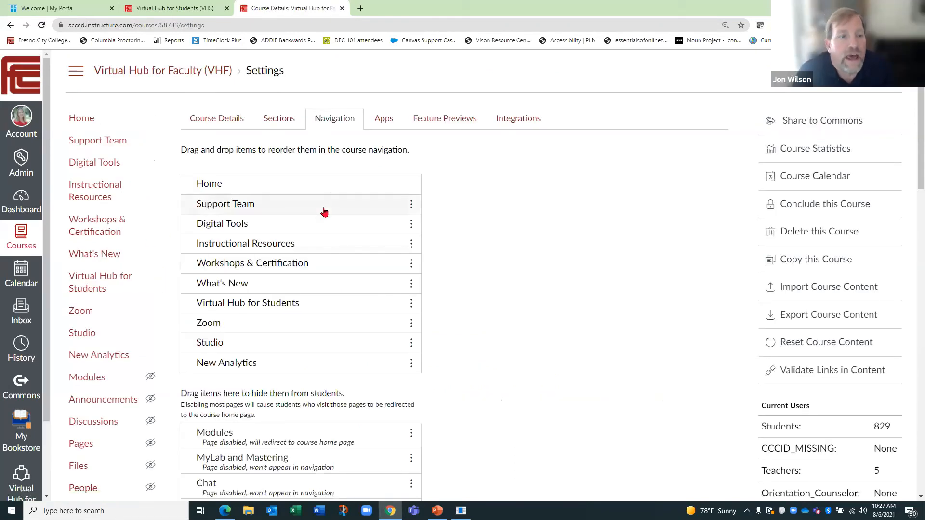
pyautogui.click(384, 118)
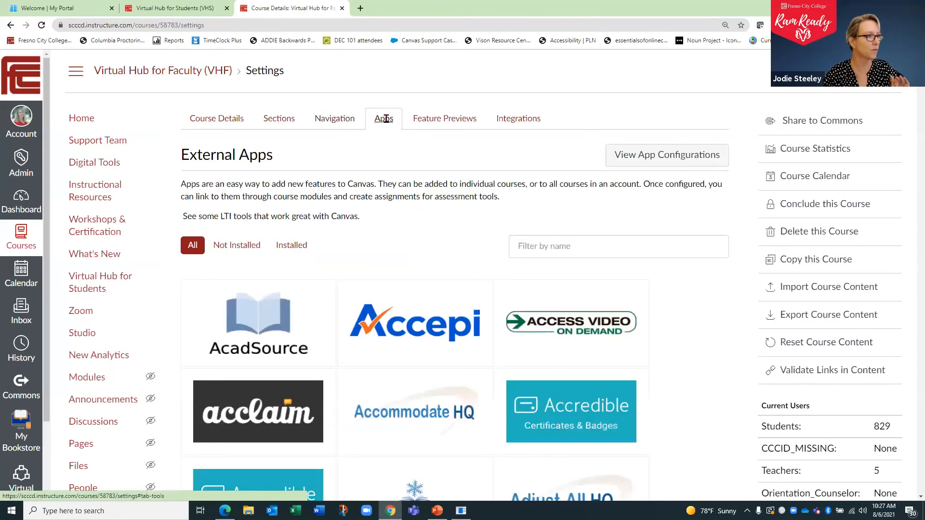
pyautogui.click(643, 155)
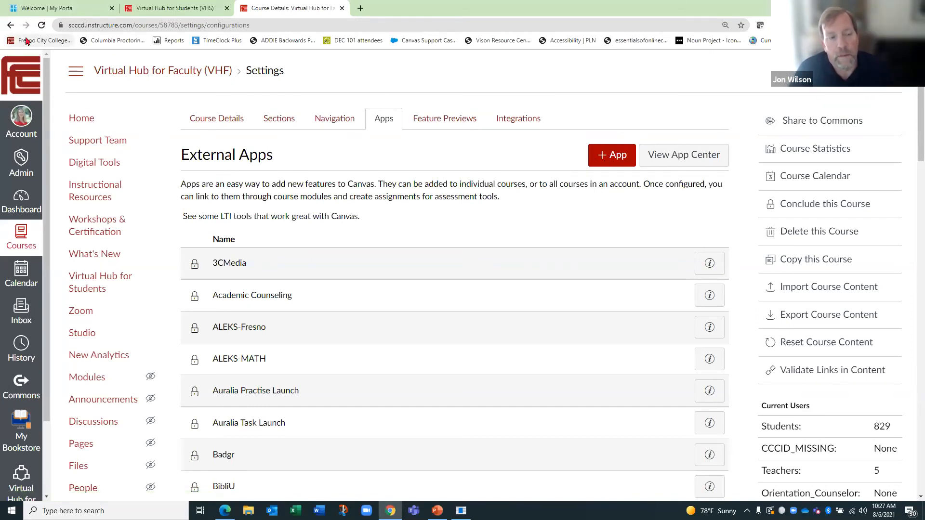
pyautogui.click(10, 25)
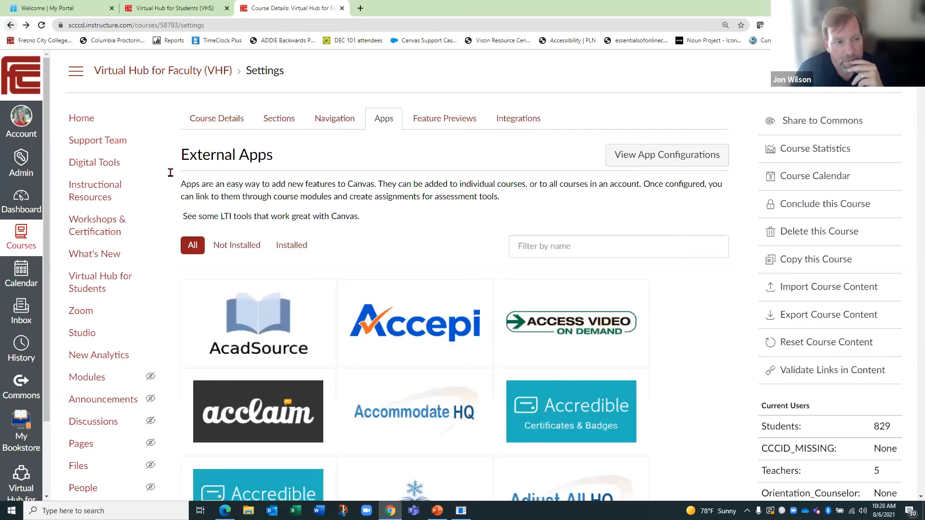
# - Open the Acclaim app's details, view the fields required to add the app, and close the form without adding it
pyautogui.scroll(-1, 490, 221)
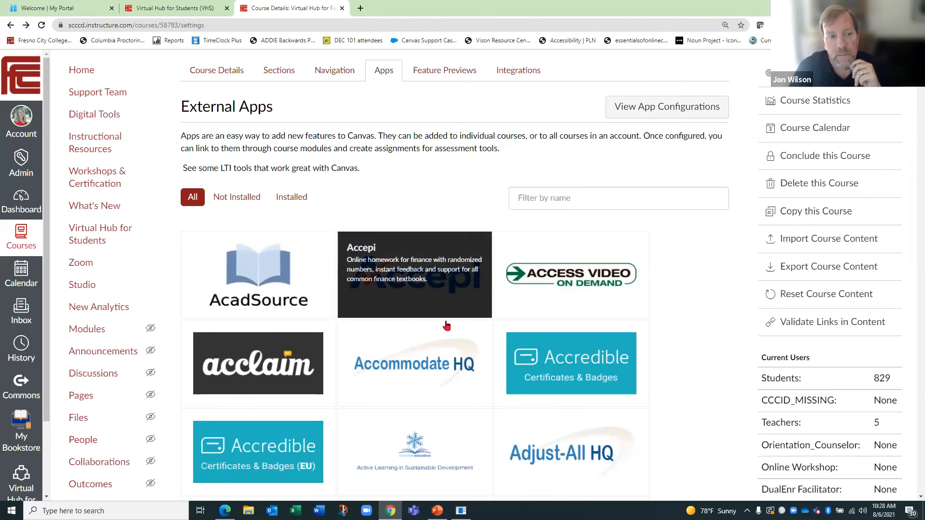
pyautogui.click(277, 358)
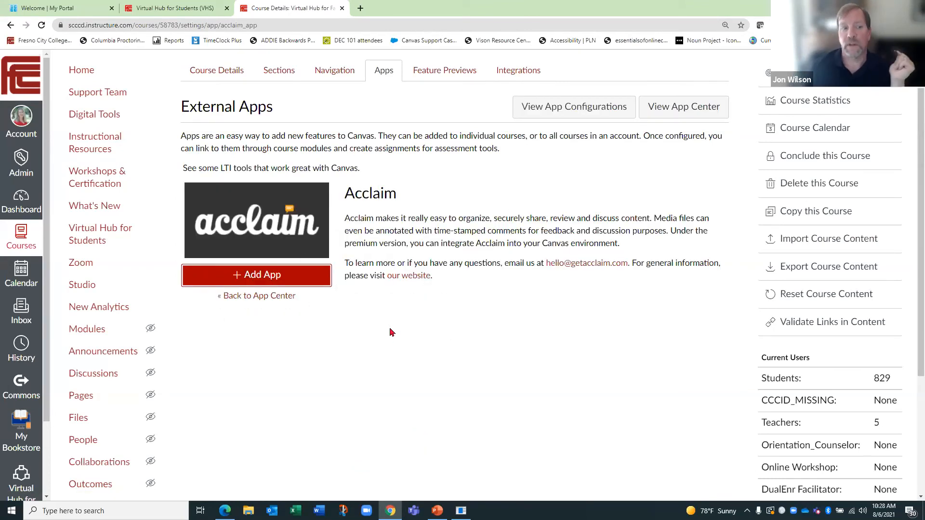
pyautogui.click(278, 276)
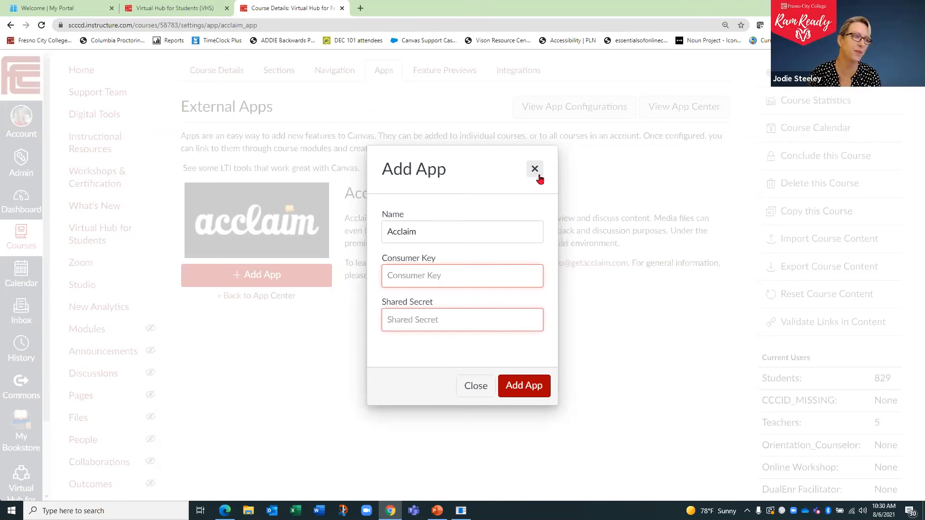
pyautogui.click(535, 170)
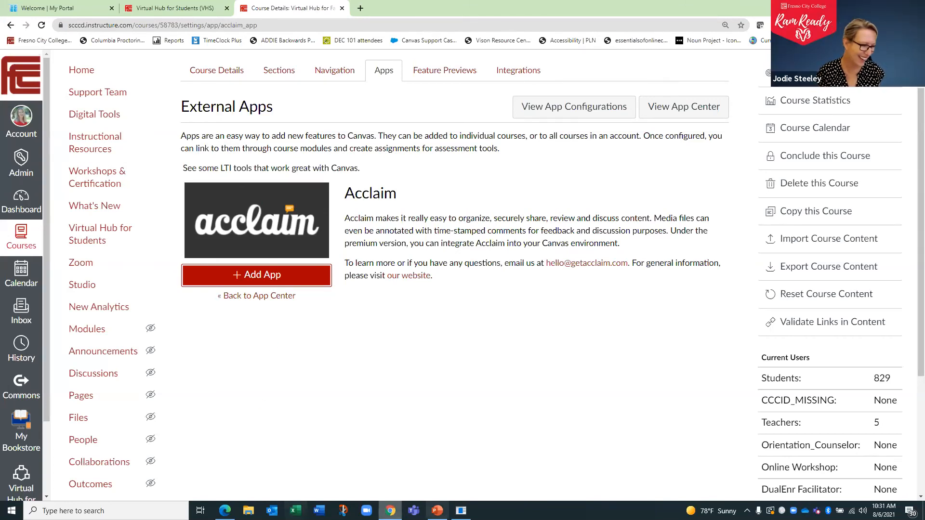
# - Go to the course home page, open the Digital Tools overview, and look through the tools it offers
pyautogui.moveTo(437, 511)
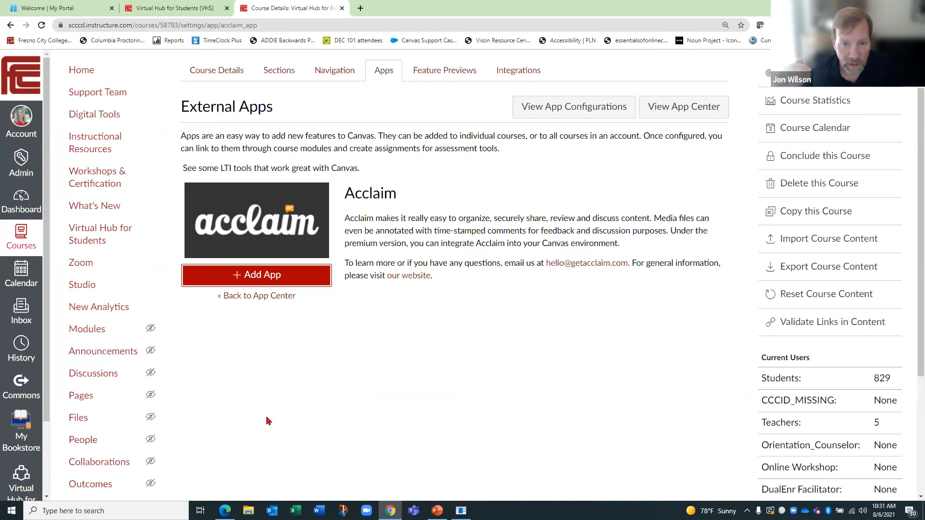
pyautogui.scroll(-3, 201, 400)
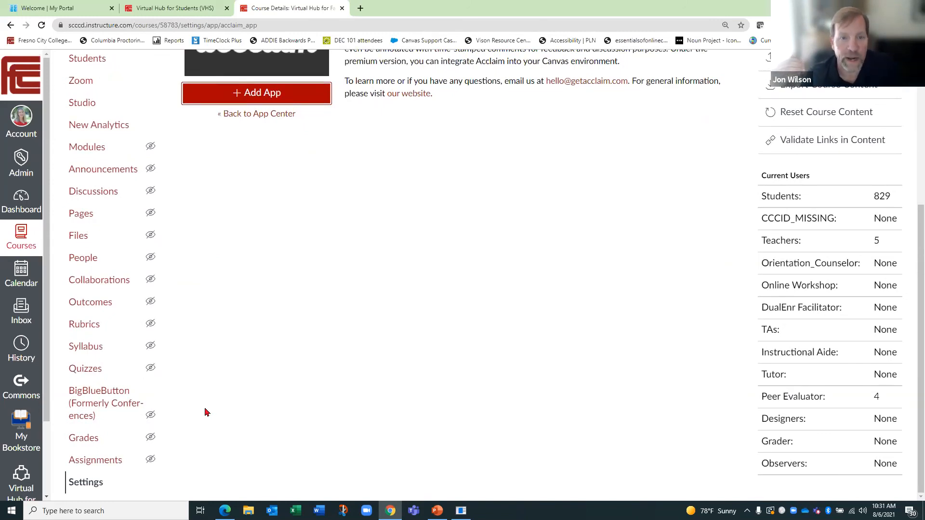
pyautogui.scroll(5, 202, 405)
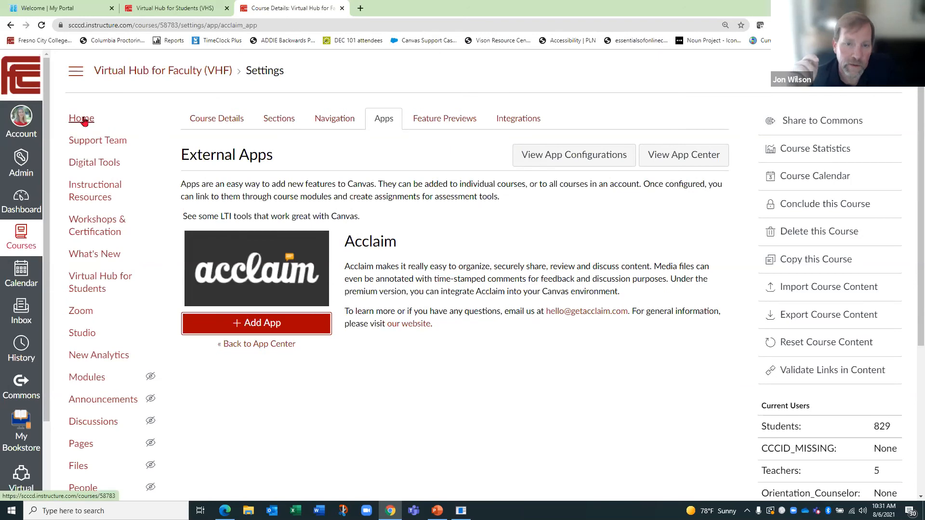
pyautogui.click(82, 119)
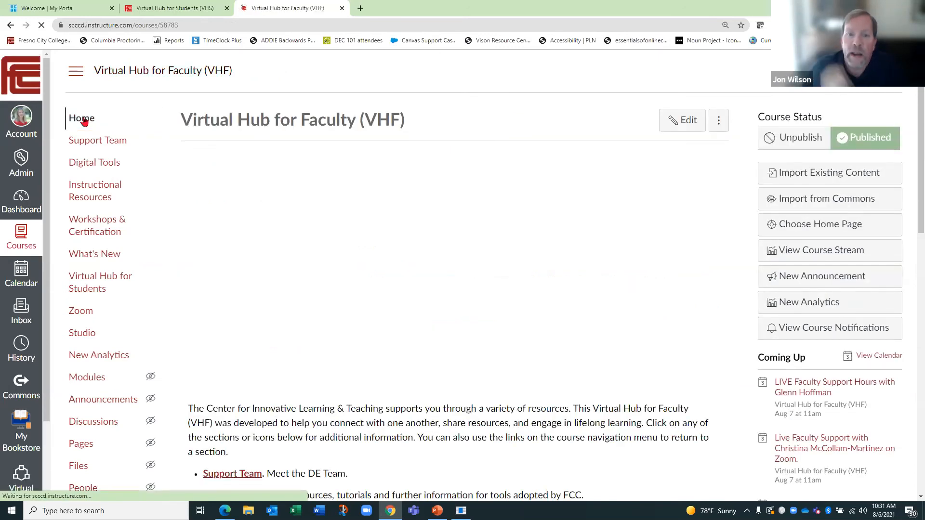
pyautogui.click(97, 164)
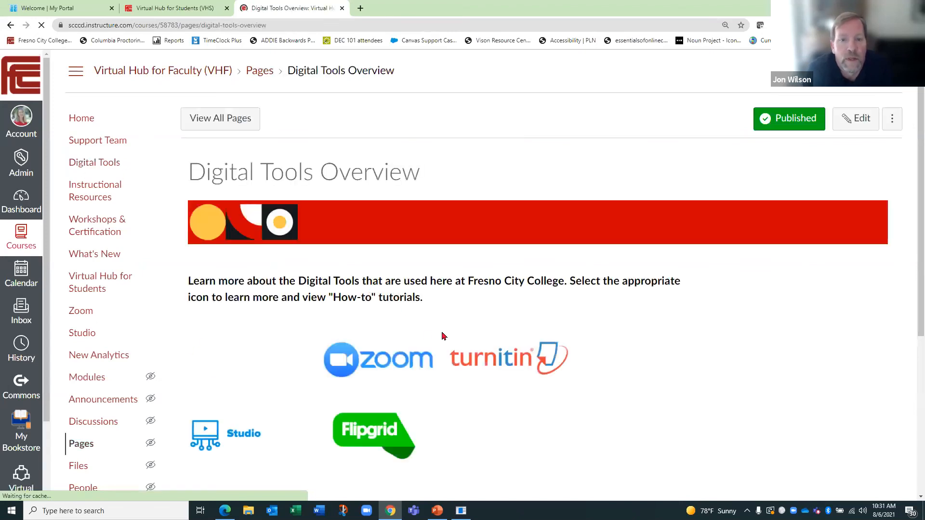
pyautogui.scroll(-5, 470, 337)
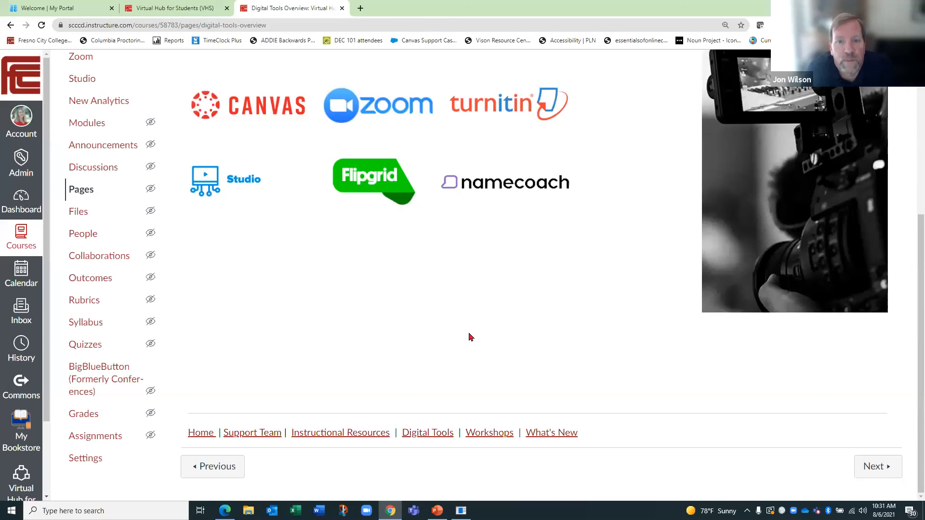
# - Open the Instructional Resources overview and read through its sections down to Distance Education Resources
pyautogui.click(350, 433)
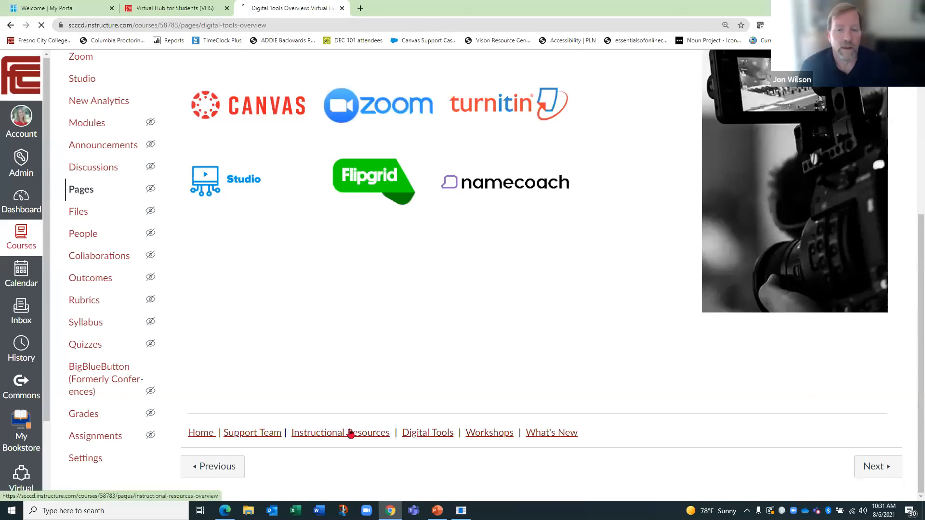
pyautogui.scroll(-1, 496, 332)
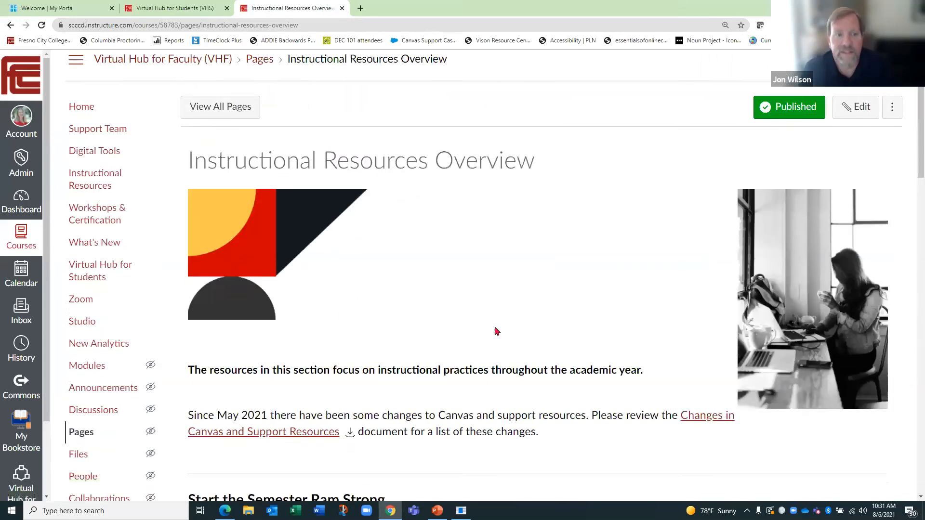
pyautogui.scroll(-3, 496, 331)
pyautogui.scroll(-8, 496, 331)
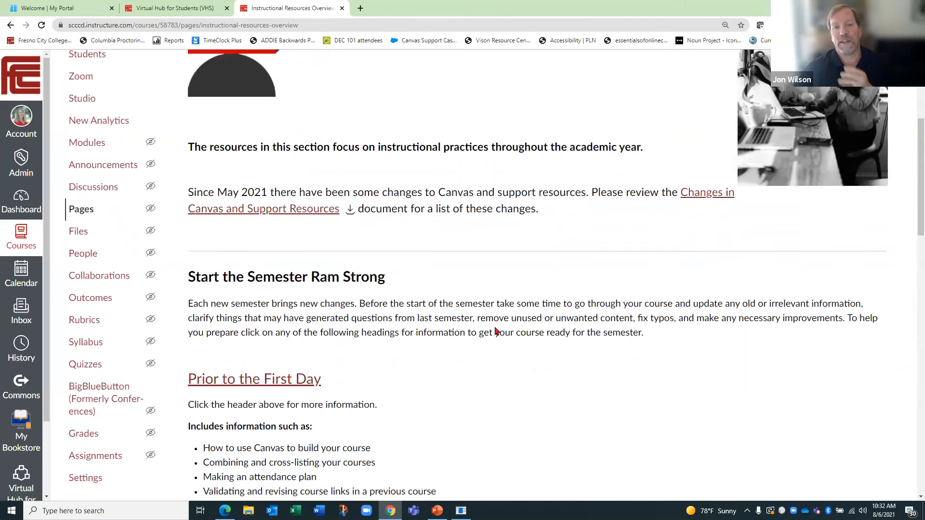
pyautogui.scroll(-10, 497, 333)
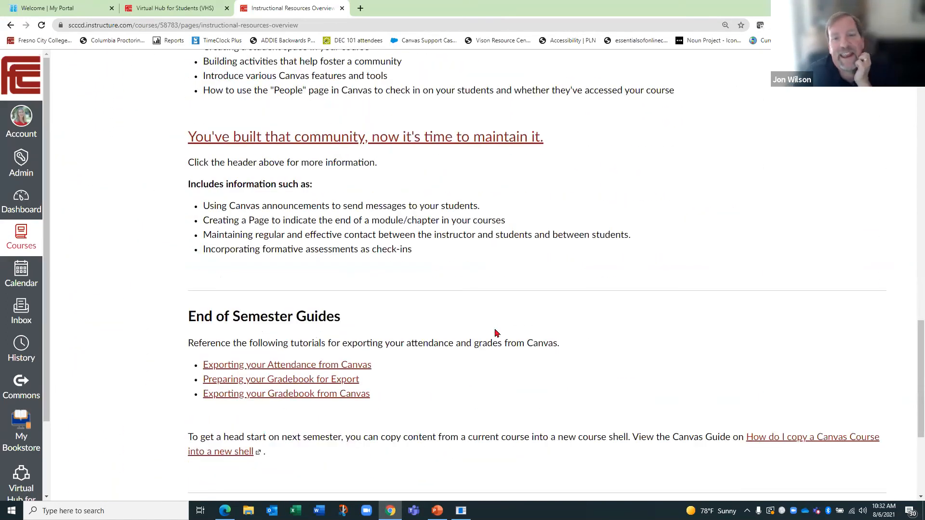
pyautogui.scroll(-3, 497, 332)
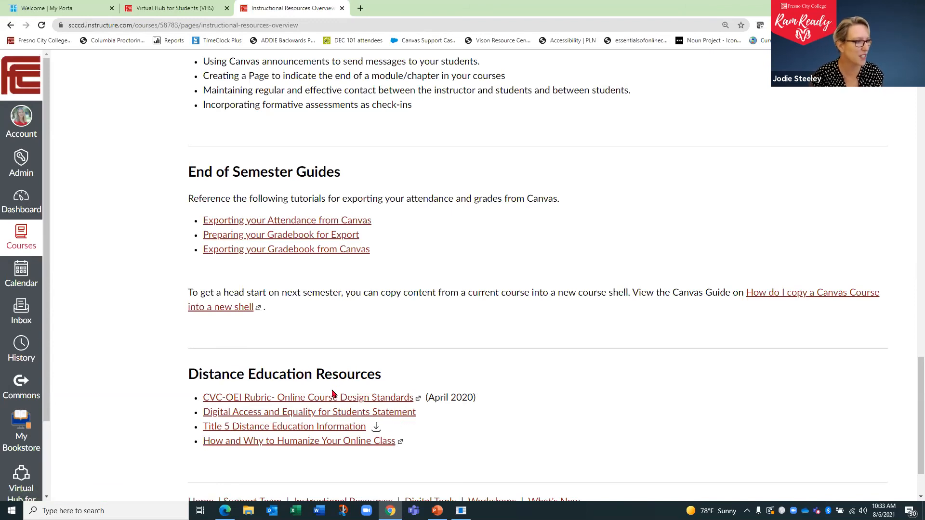
# - Reopen the Digital Tools overview from the course navigation and review the tool icons that lead to how-to tutorials
pyautogui.scroll(5, 324, 355)
pyautogui.scroll(12, 323, 355)
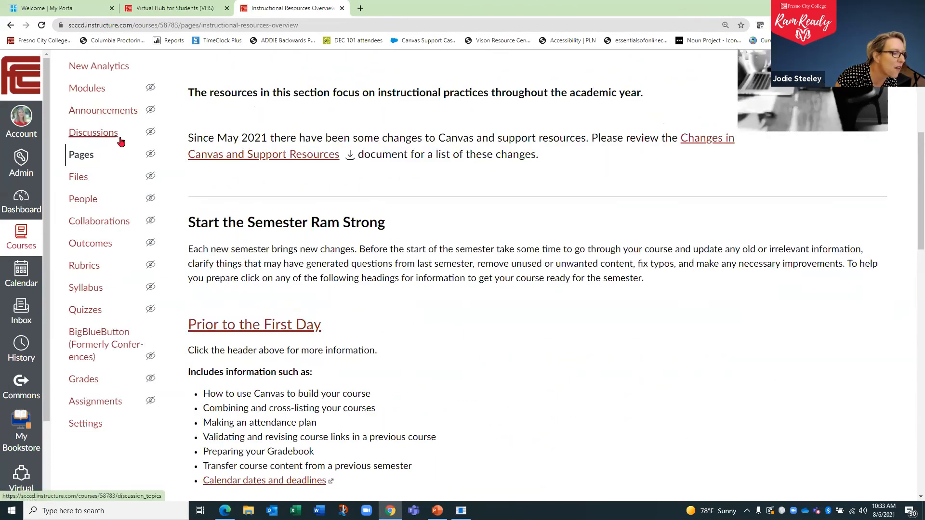
pyautogui.scroll(3, 118, 138)
pyautogui.scroll(3, 115, 141)
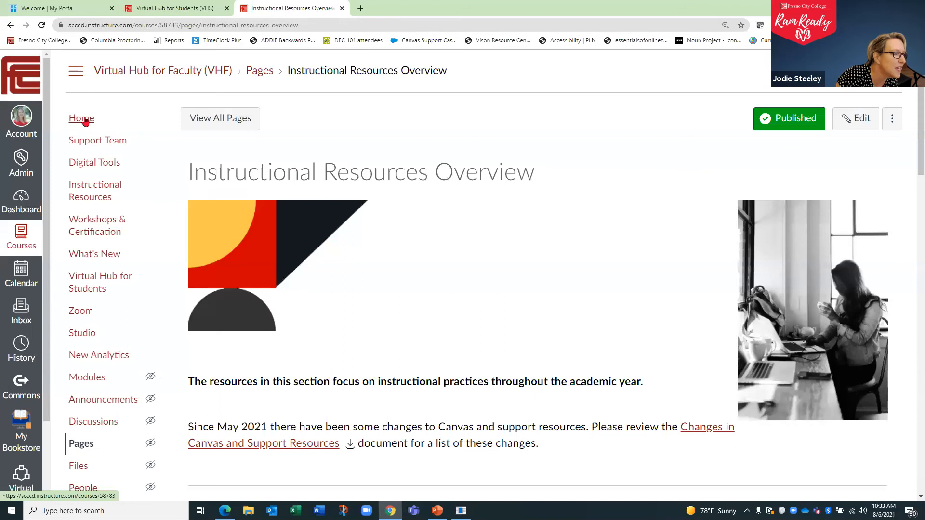
pyautogui.click(87, 163)
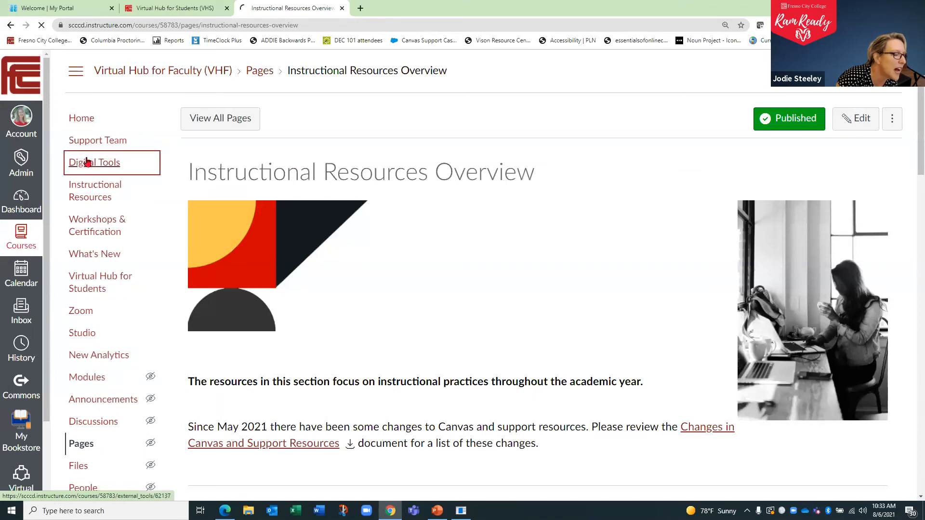
pyautogui.scroll(-1, 376, 260)
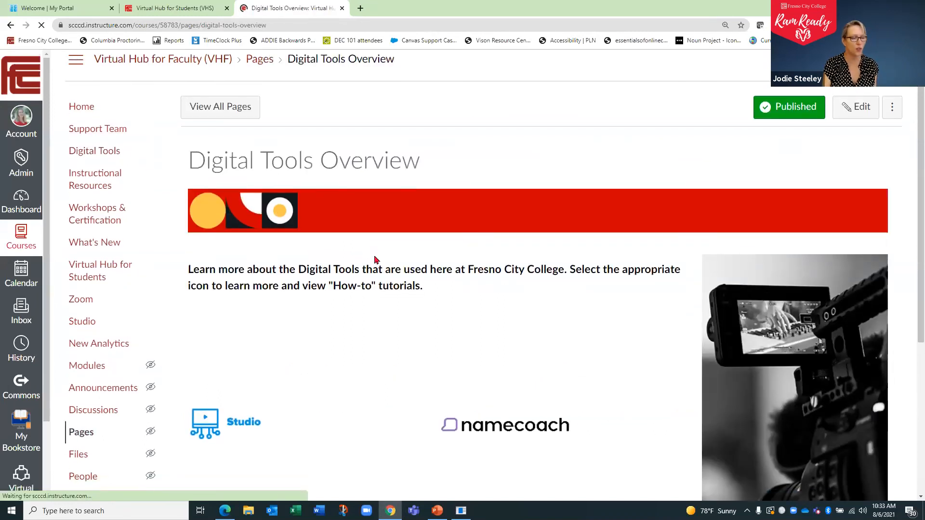
pyautogui.scroll(-5, 376, 260)
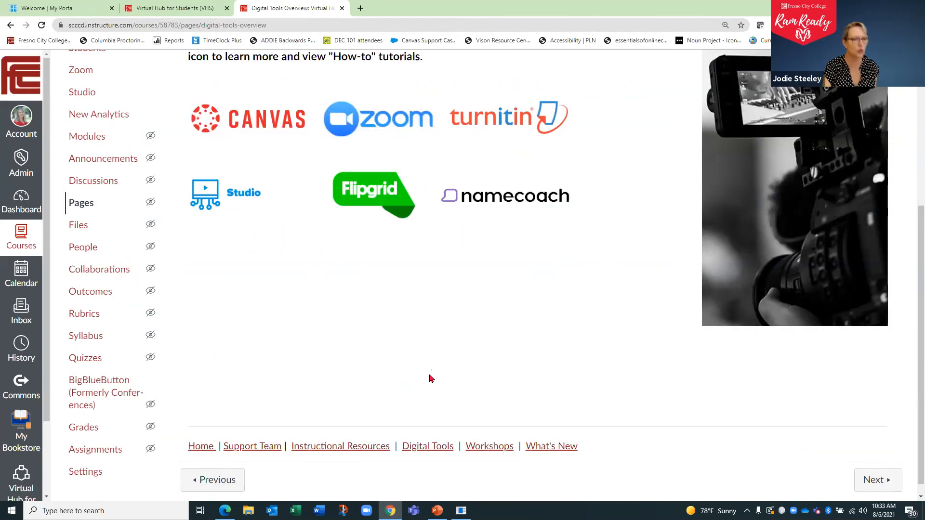
# - Return to the Instructional Resources overview and review the semester preparation headings, End of Semester Guides and Distance Education Resources
pyautogui.click(326, 449)
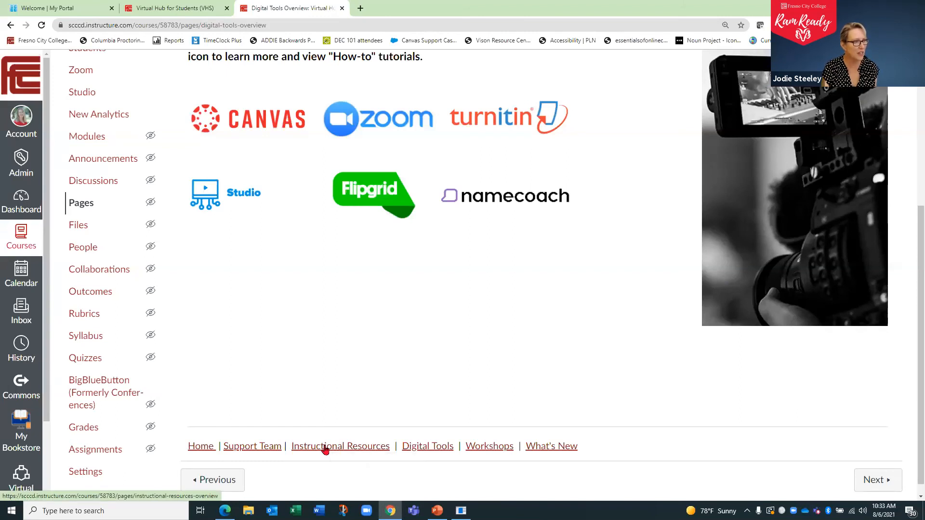
pyautogui.scroll(-7, 322, 319)
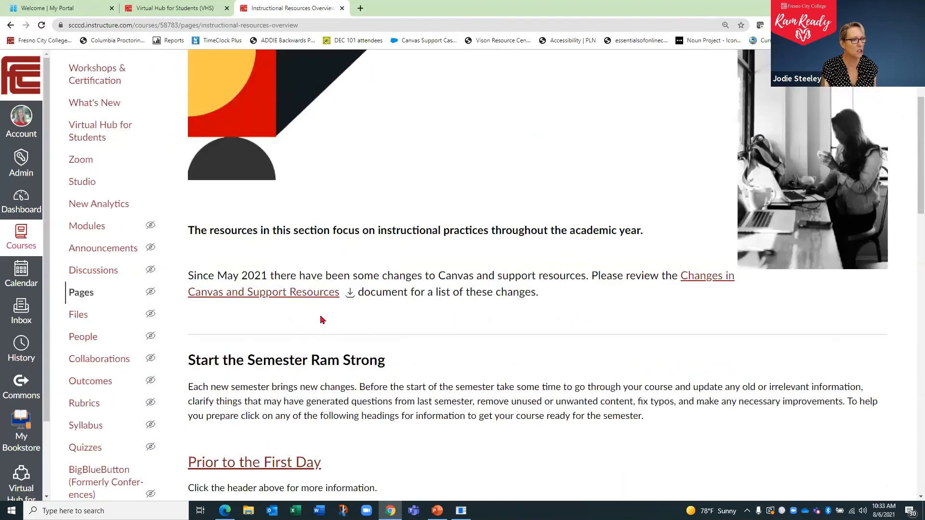
pyautogui.scroll(-5, 399, 345)
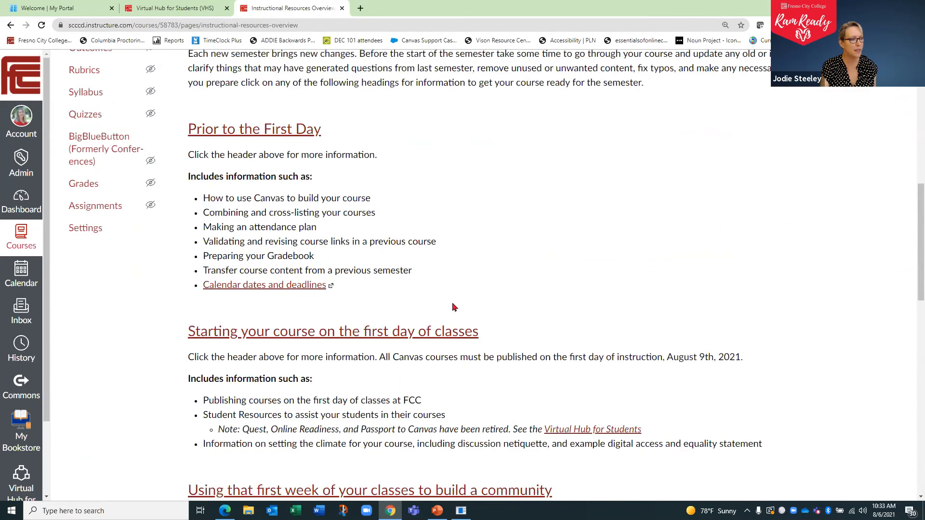
pyautogui.scroll(-4, 453, 307)
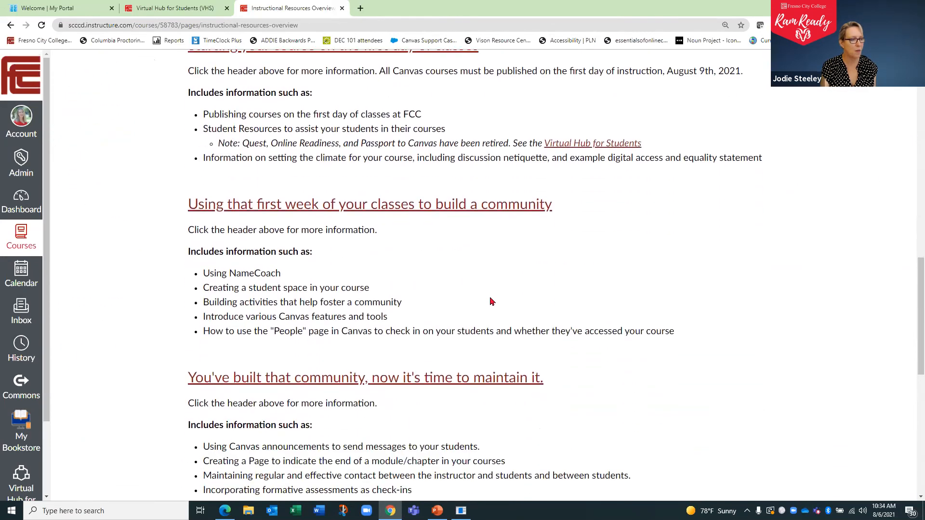
pyautogui.scroll(-1, 499, 299)
pyautogui.scroll(-1, 500, 299)
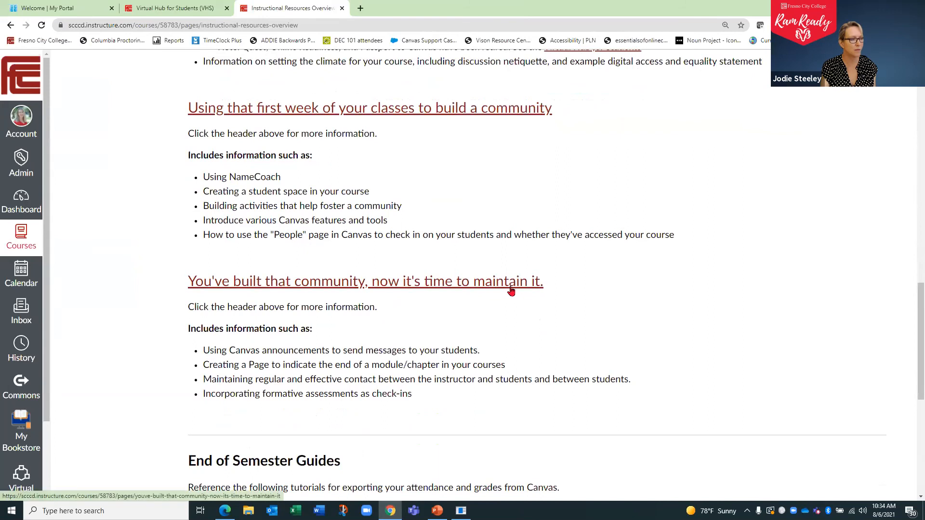
pyautogui.scroll(-2, 511, 288)
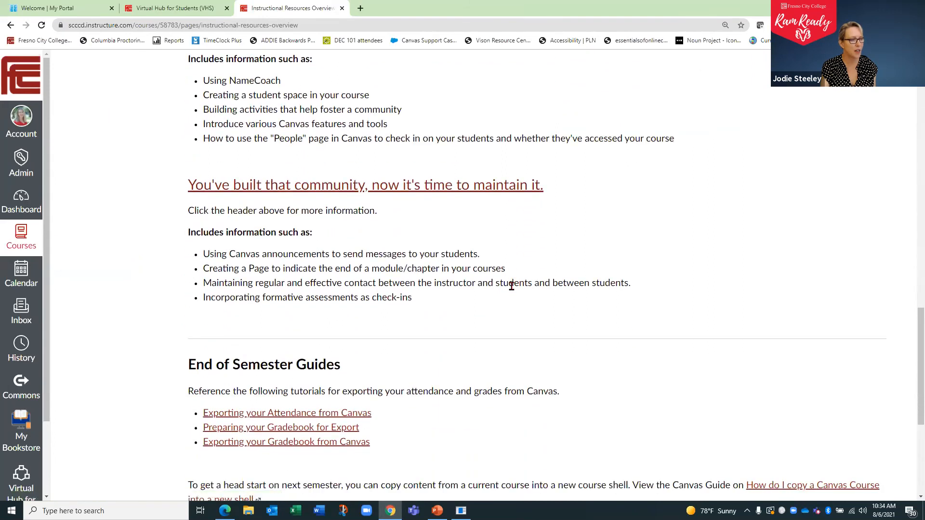
pyautogui.scroll(-3, 512, 286)
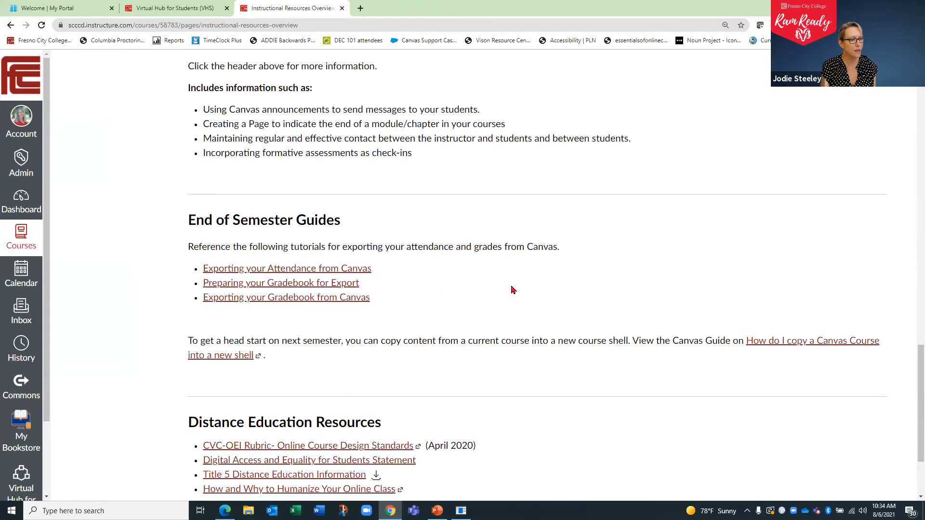
pyautogui.scroll(-1, 513, 289)
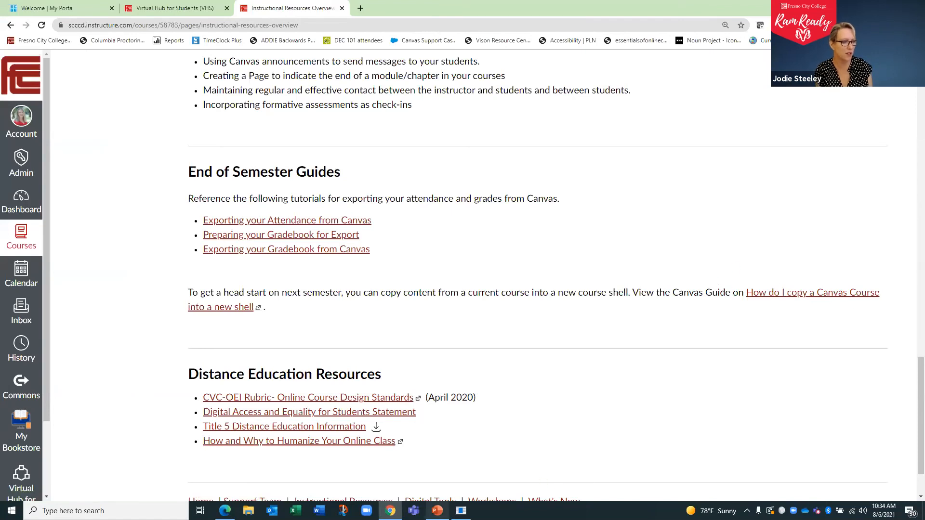
# - Switch to the Flex Day LTI Presentation in PowerPoint and browse its slide thumbnails
pyautogui.click(437, 509)
pyautogui.scroll(-3, 82, 352)
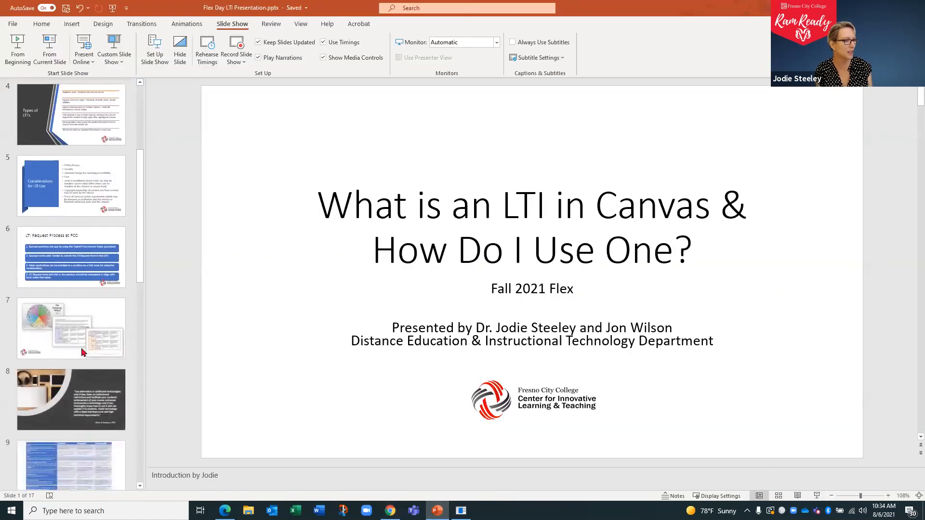